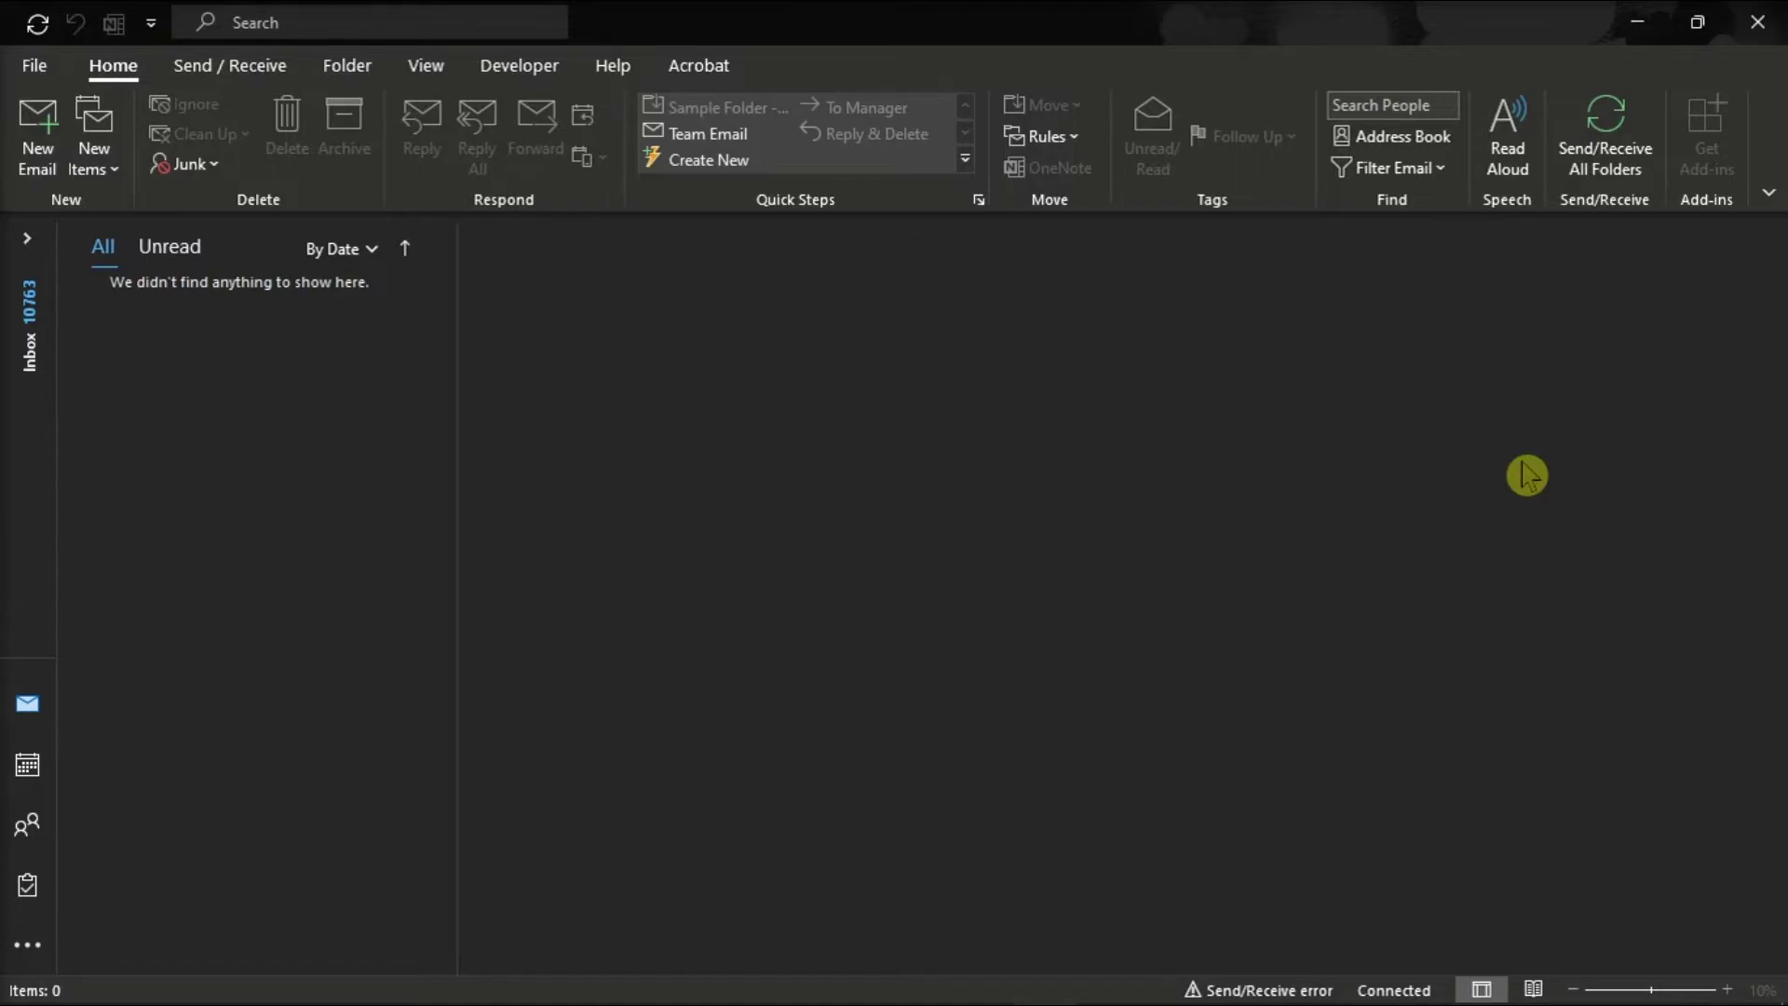
In Outlook Options > Mail > Send messages, enable 'Use Auto-Complete List' and save
click(35, 75)
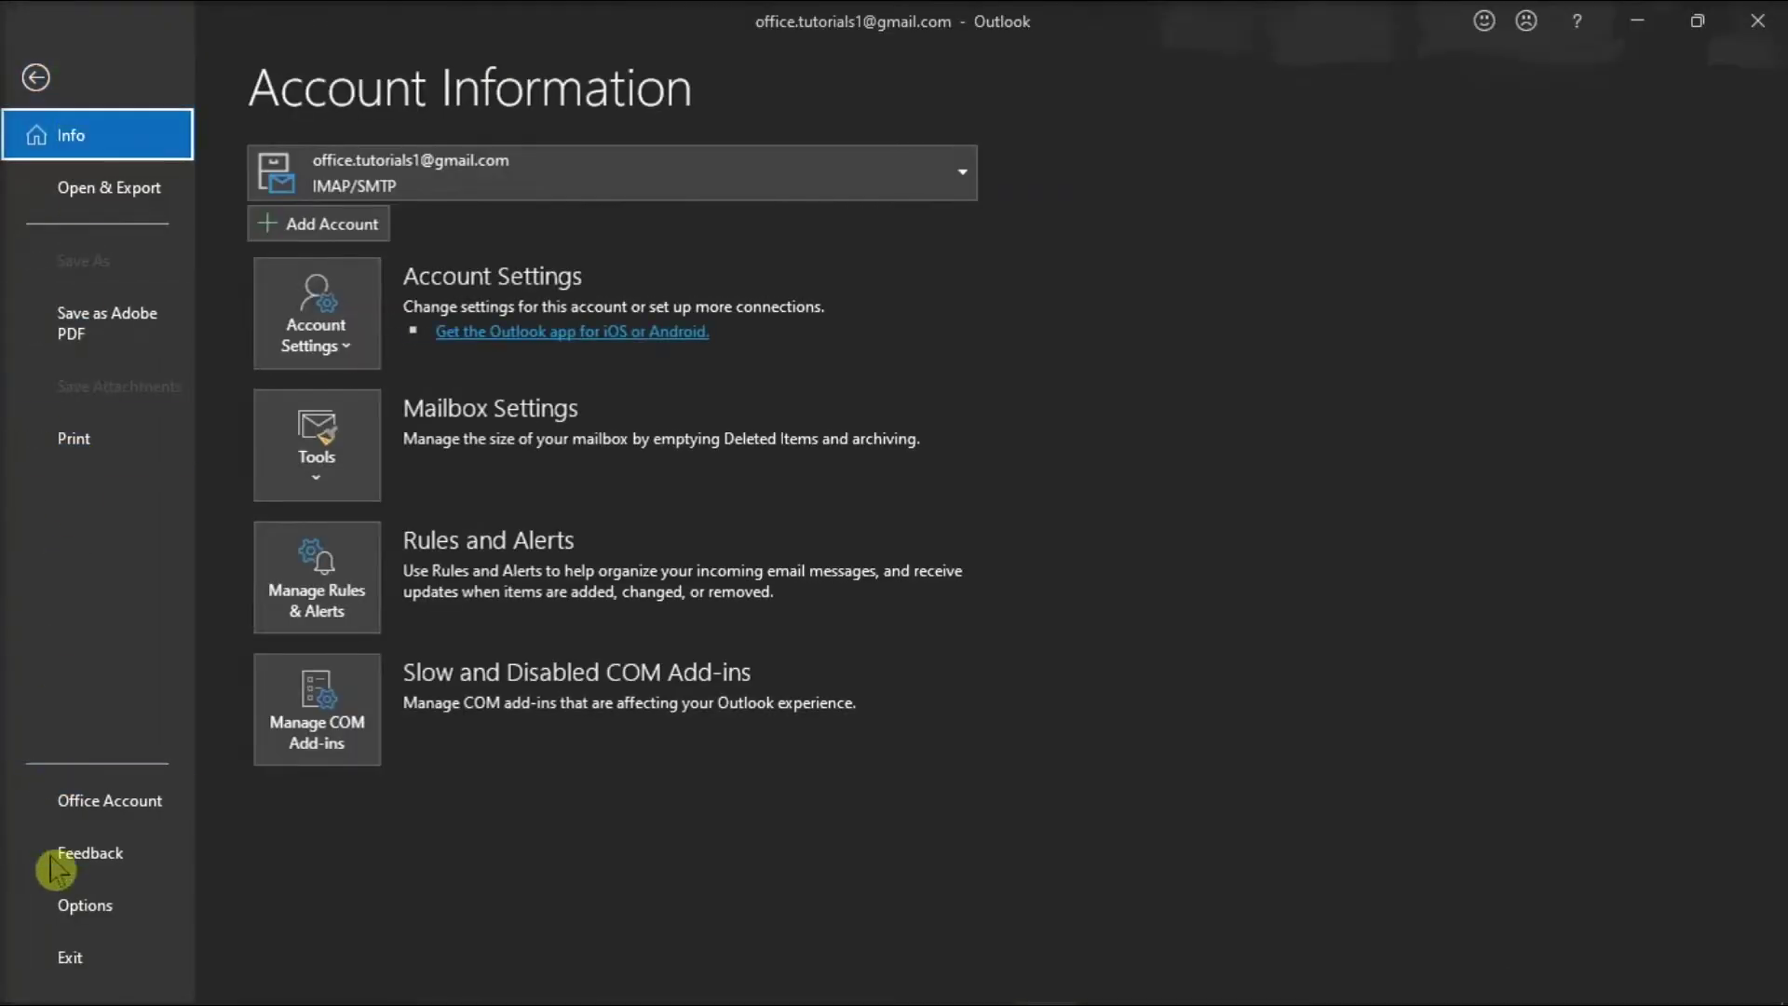
click(149, 918)
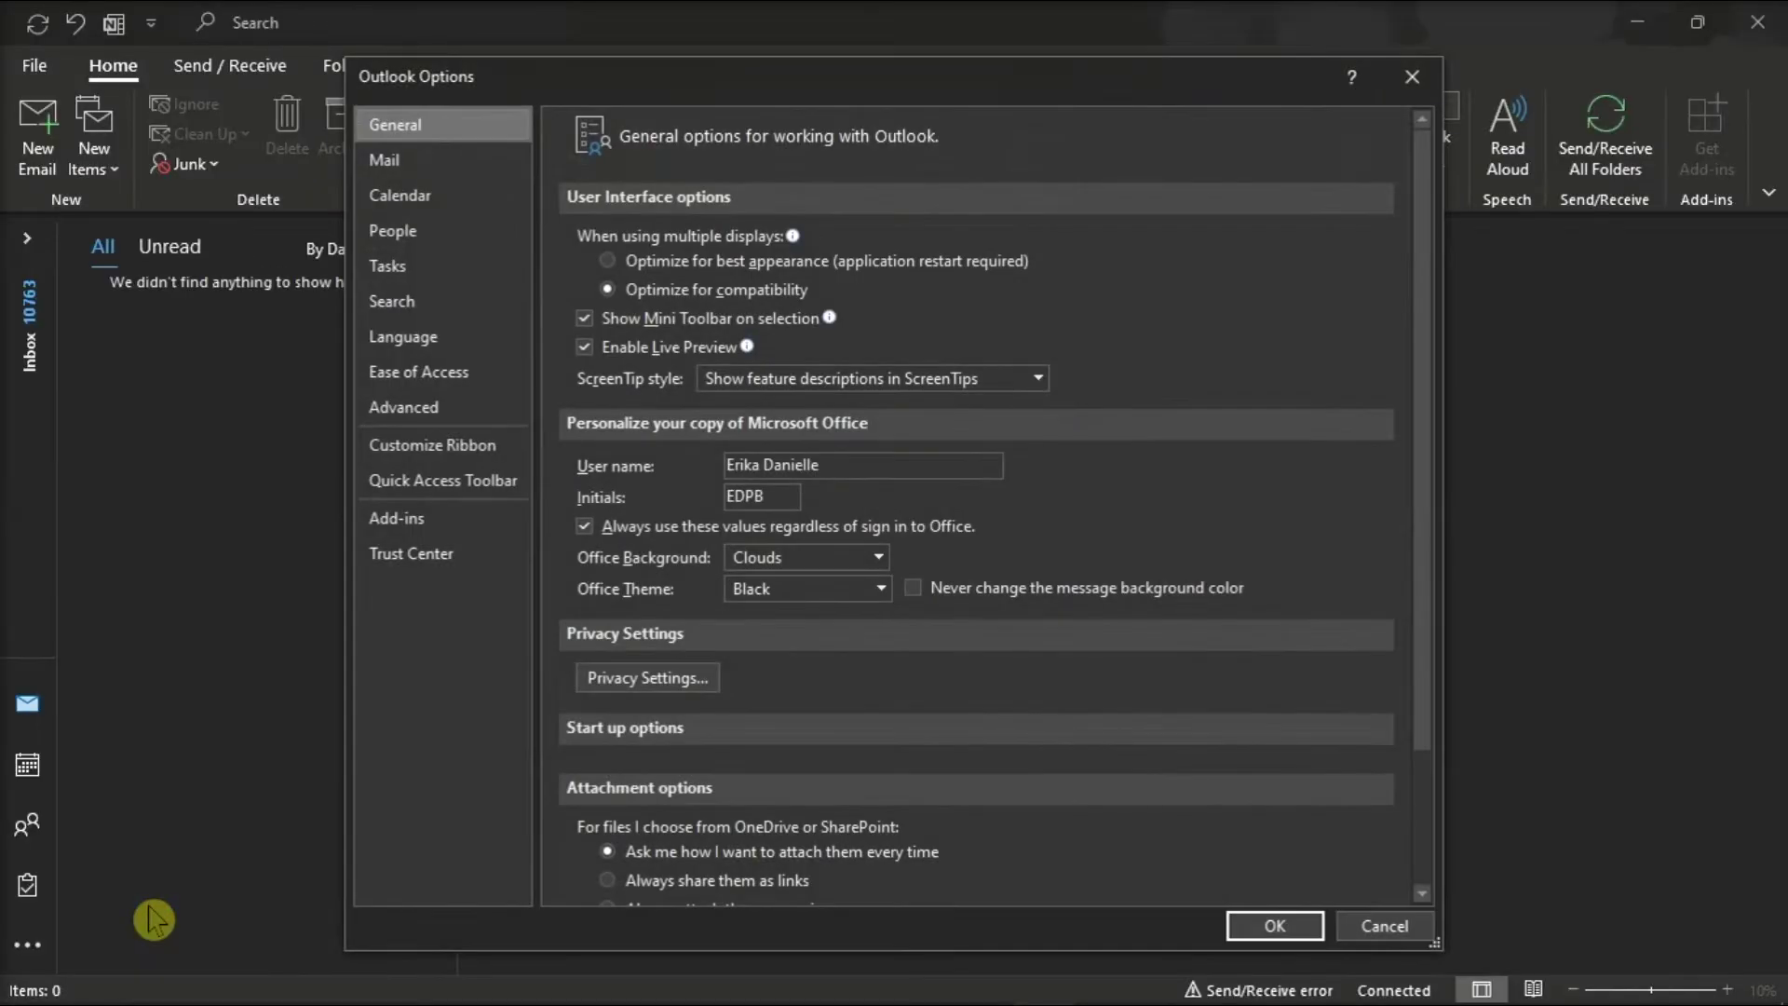
click(413, 164)
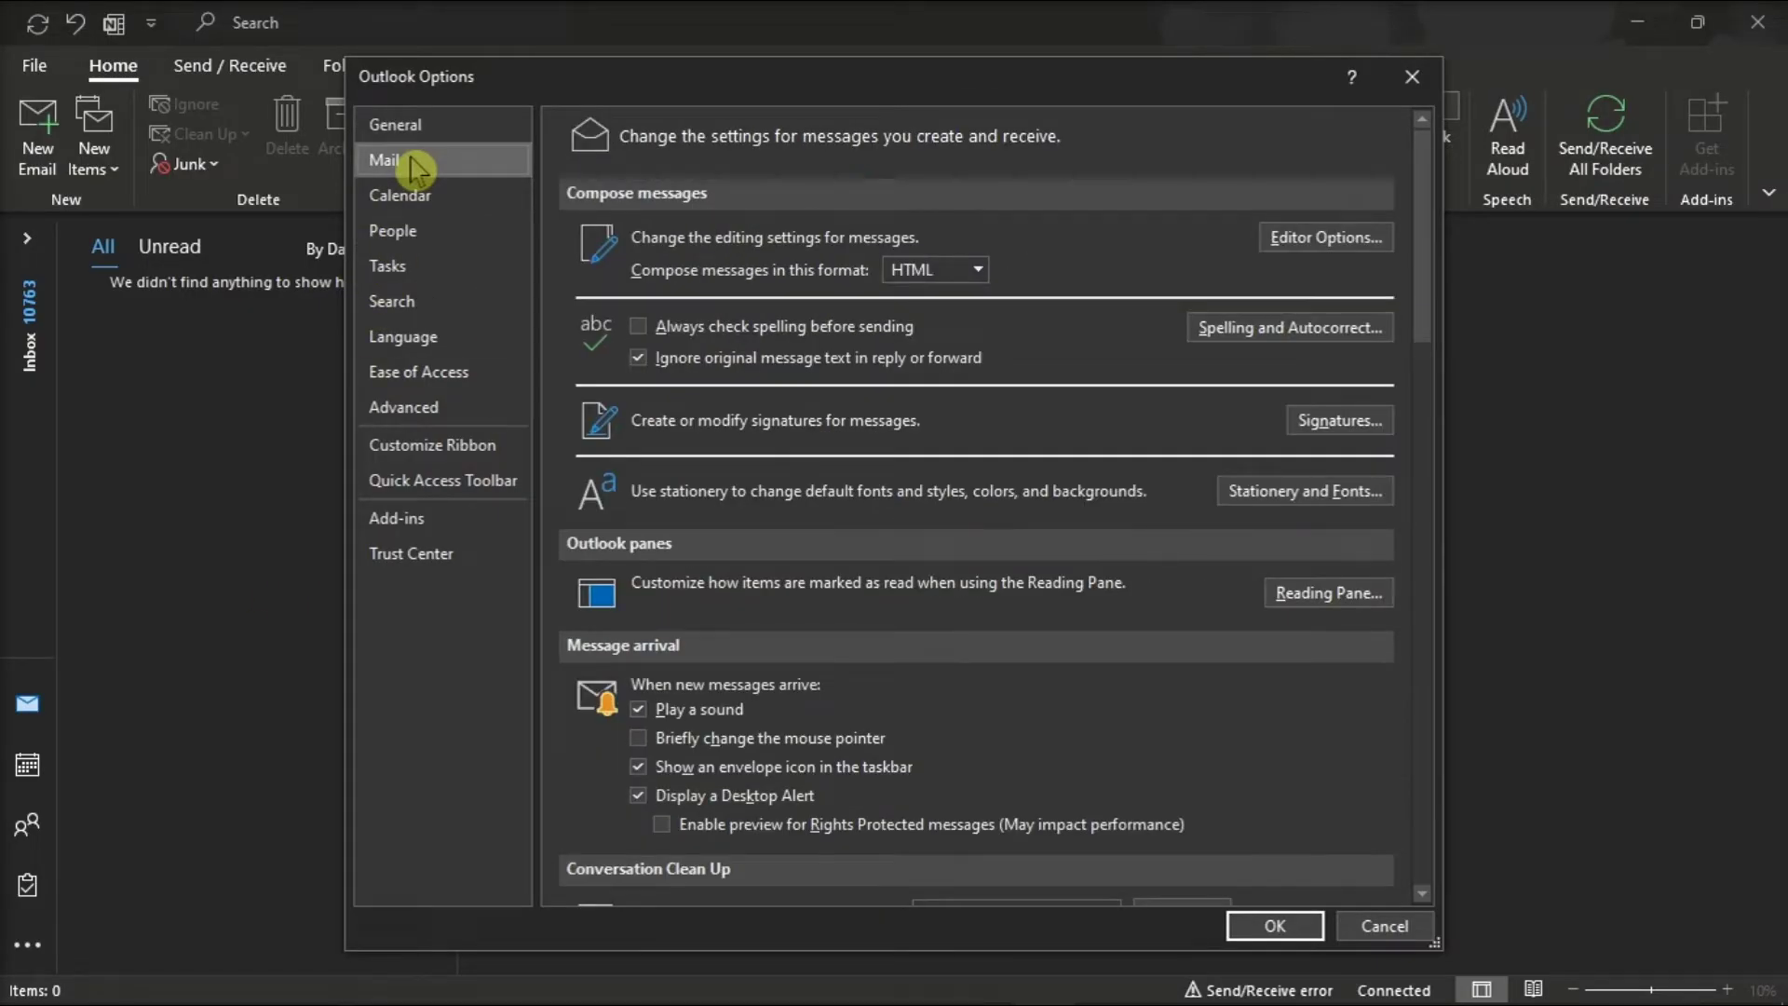
scroll(845, 457, down, 4)
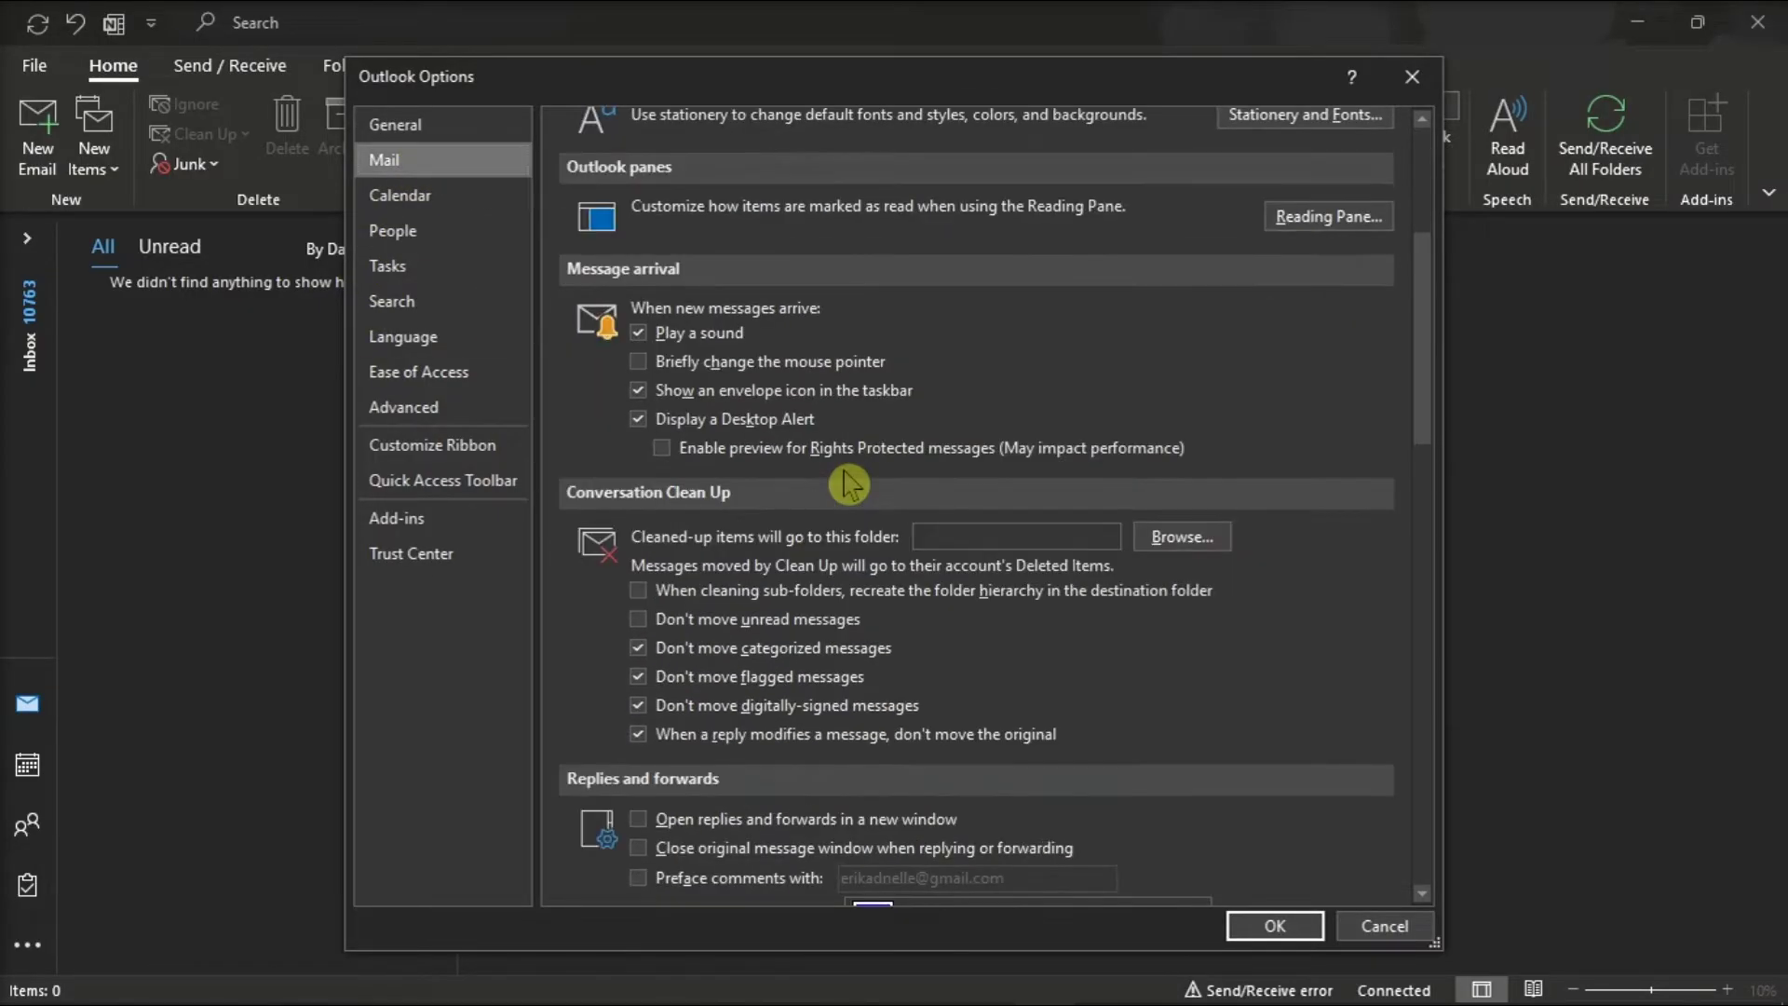
scroll(846, 482, down, 10)
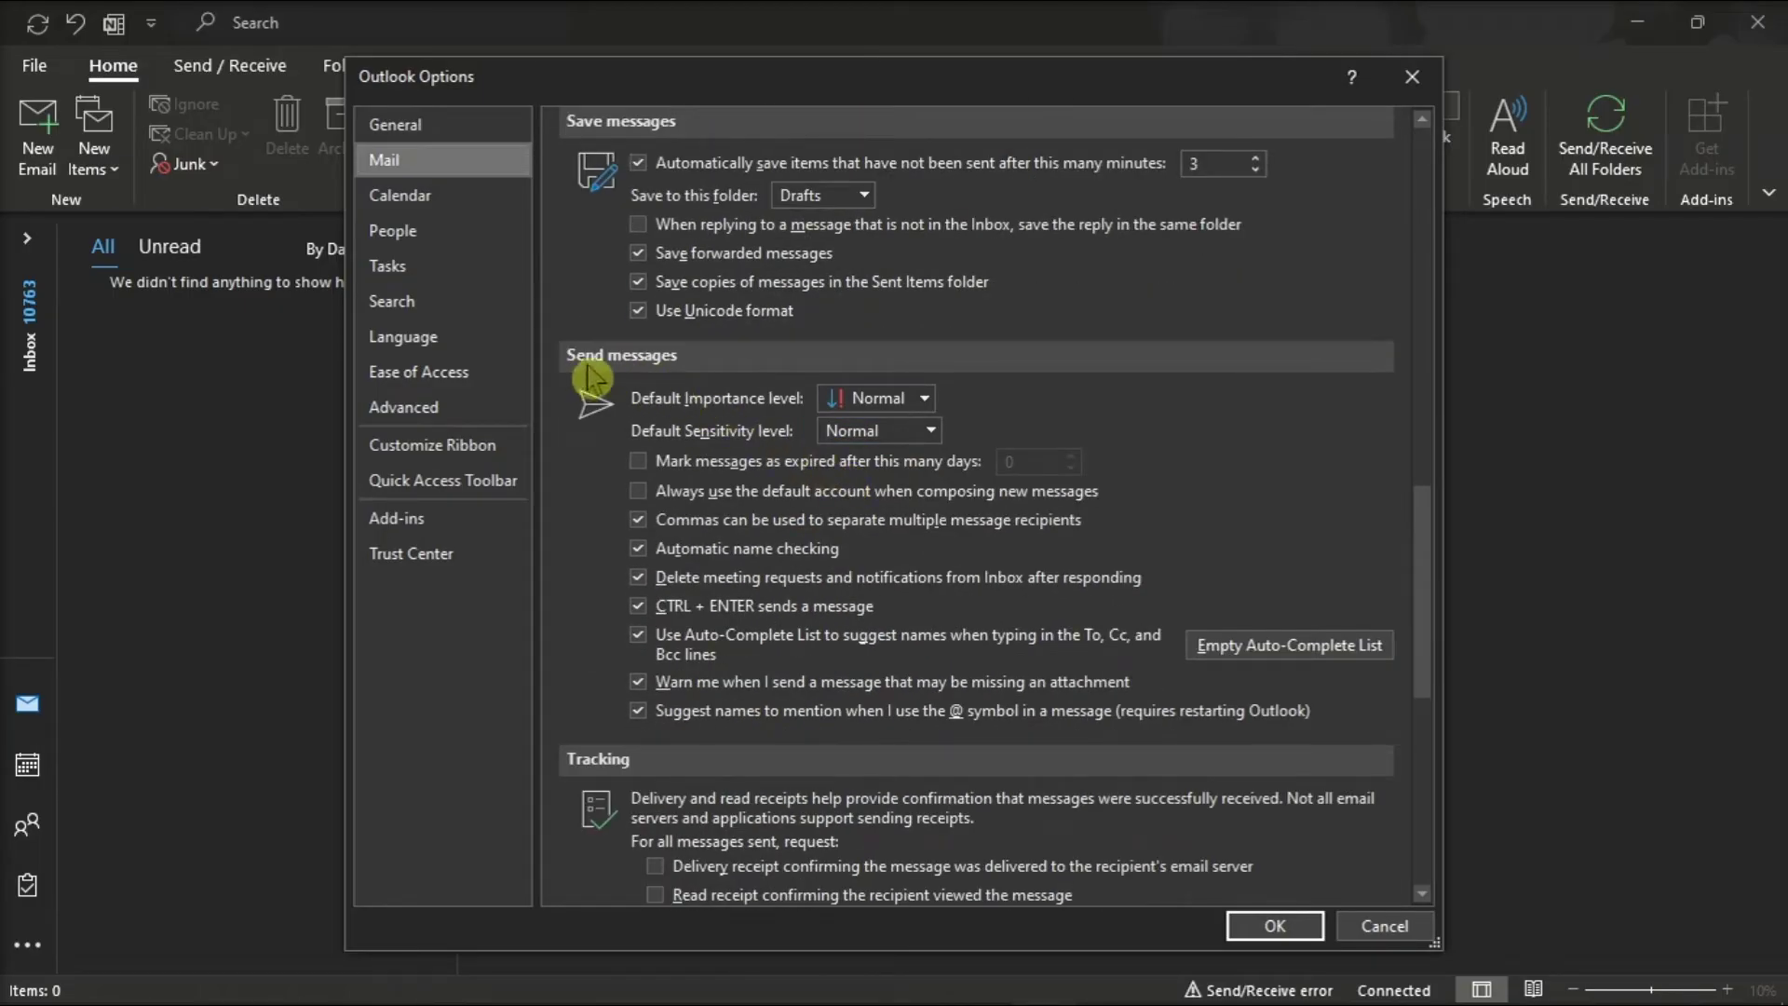
scroll(661, 354, down, 1)
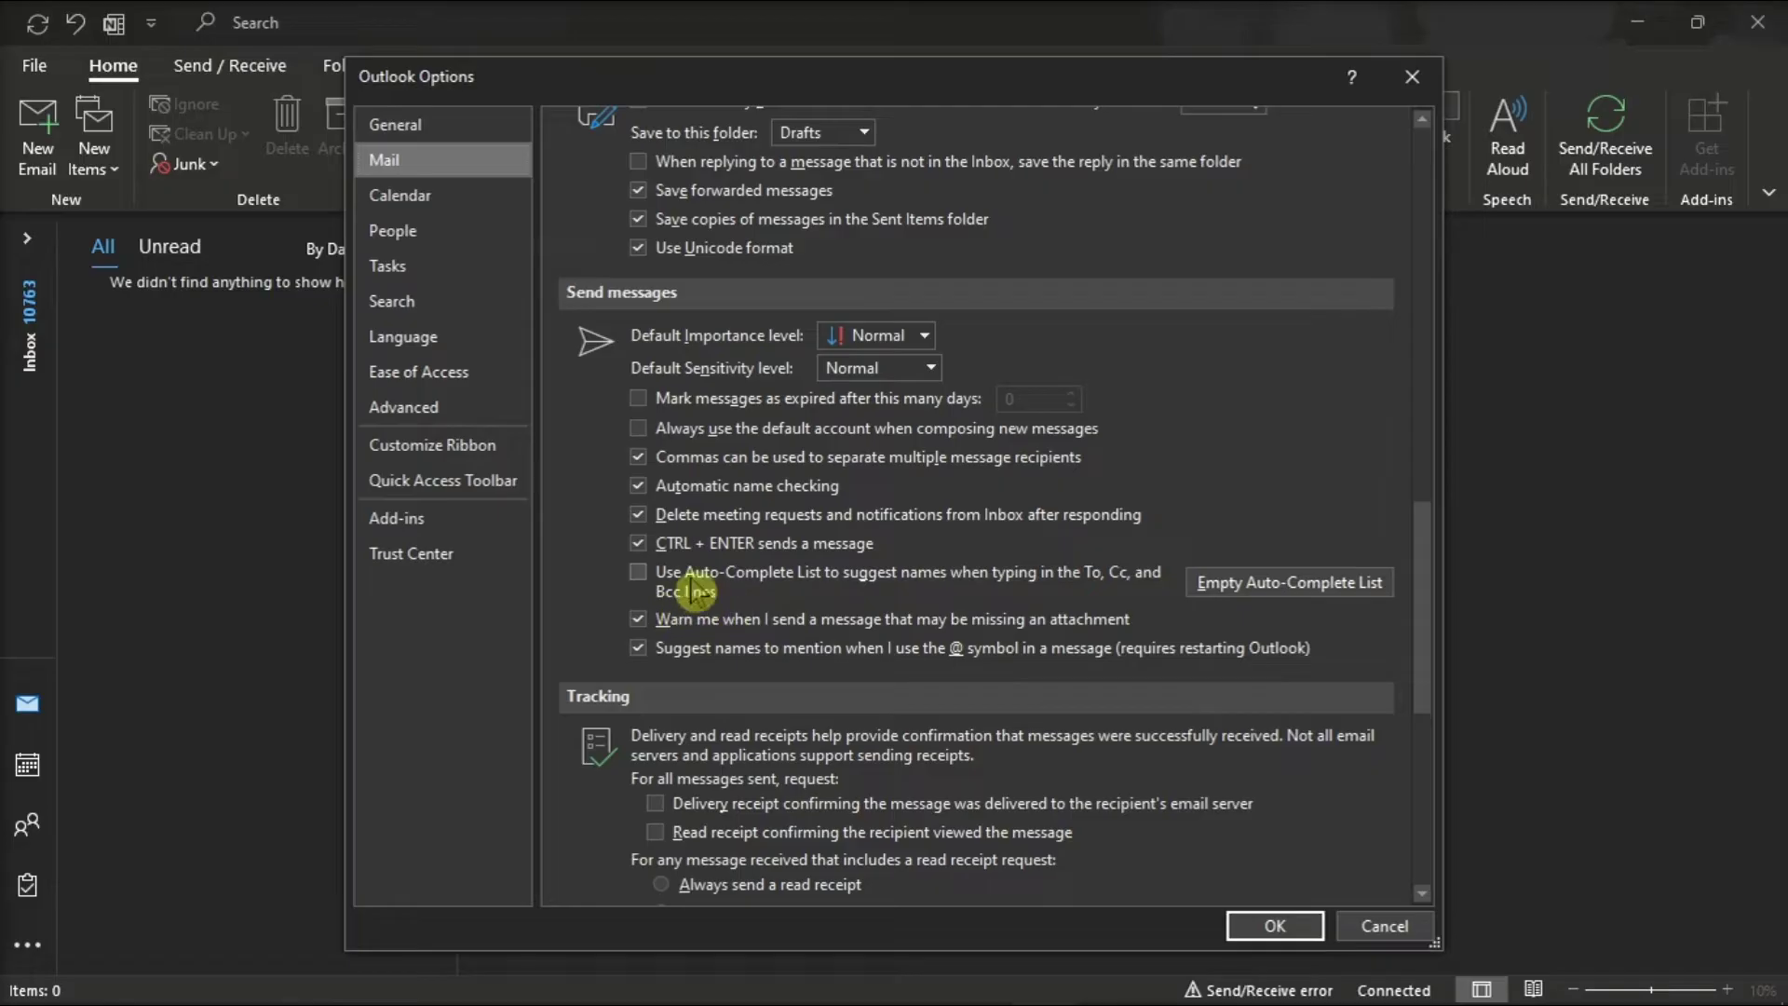
click(649, 585)
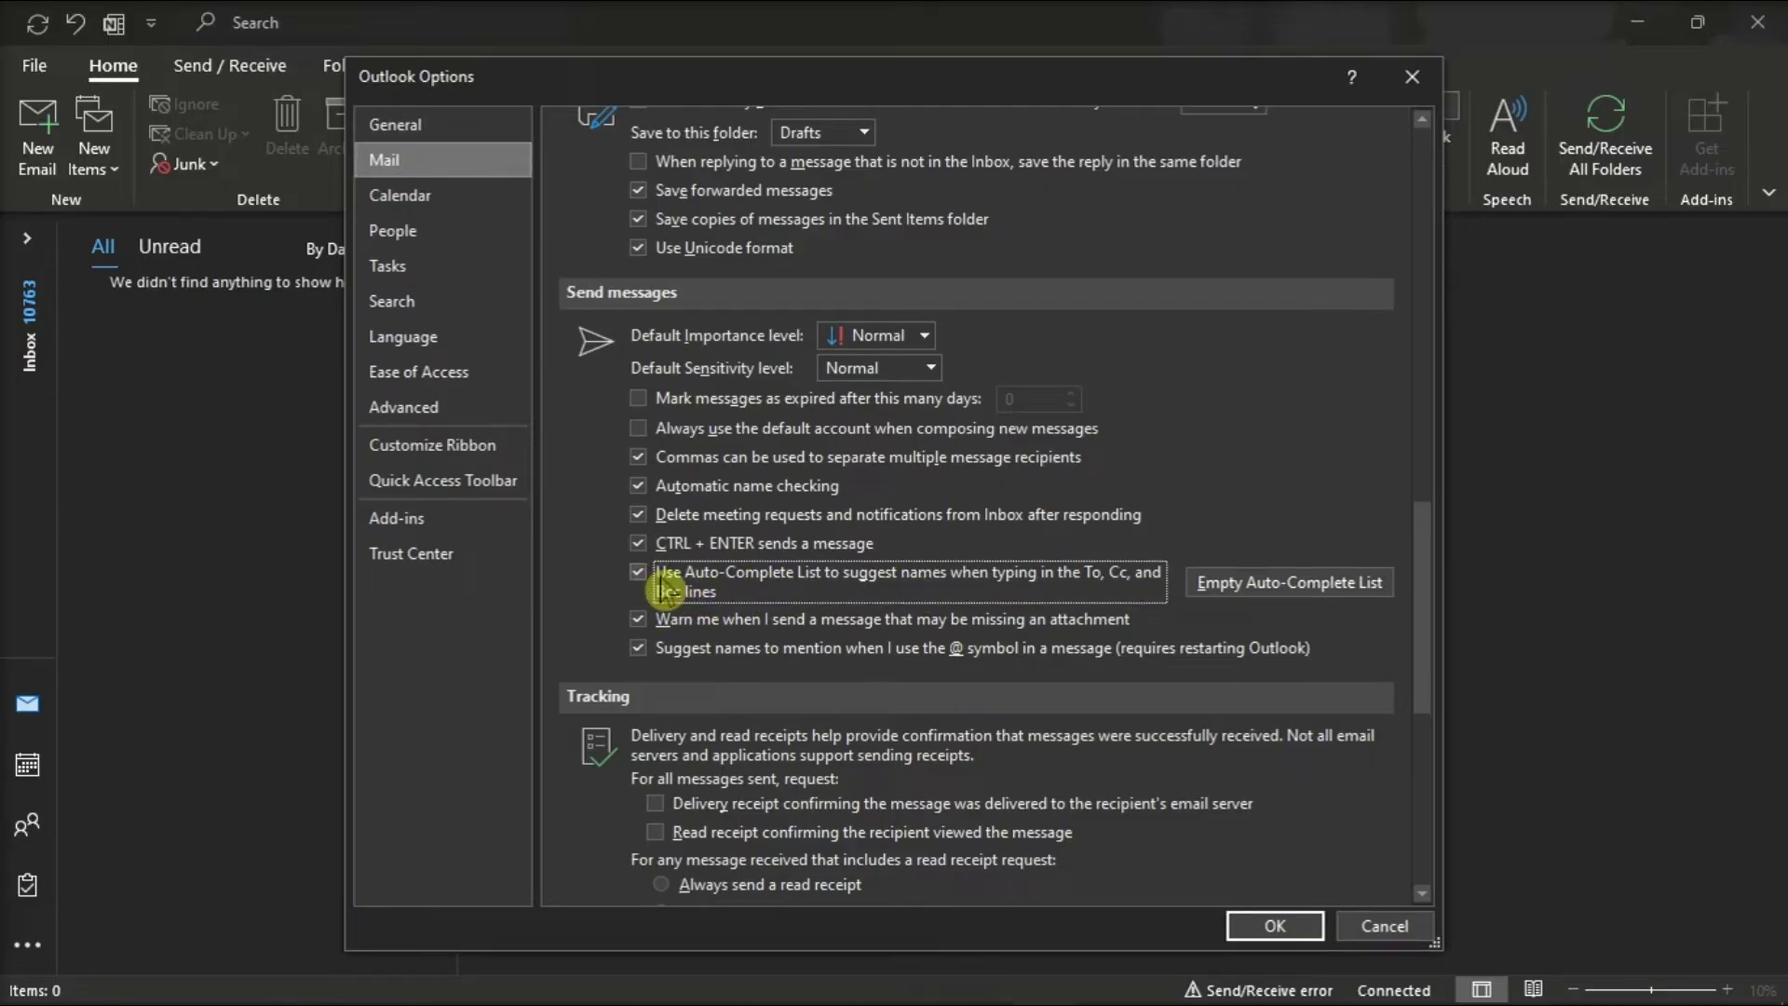
click(1276, 927)
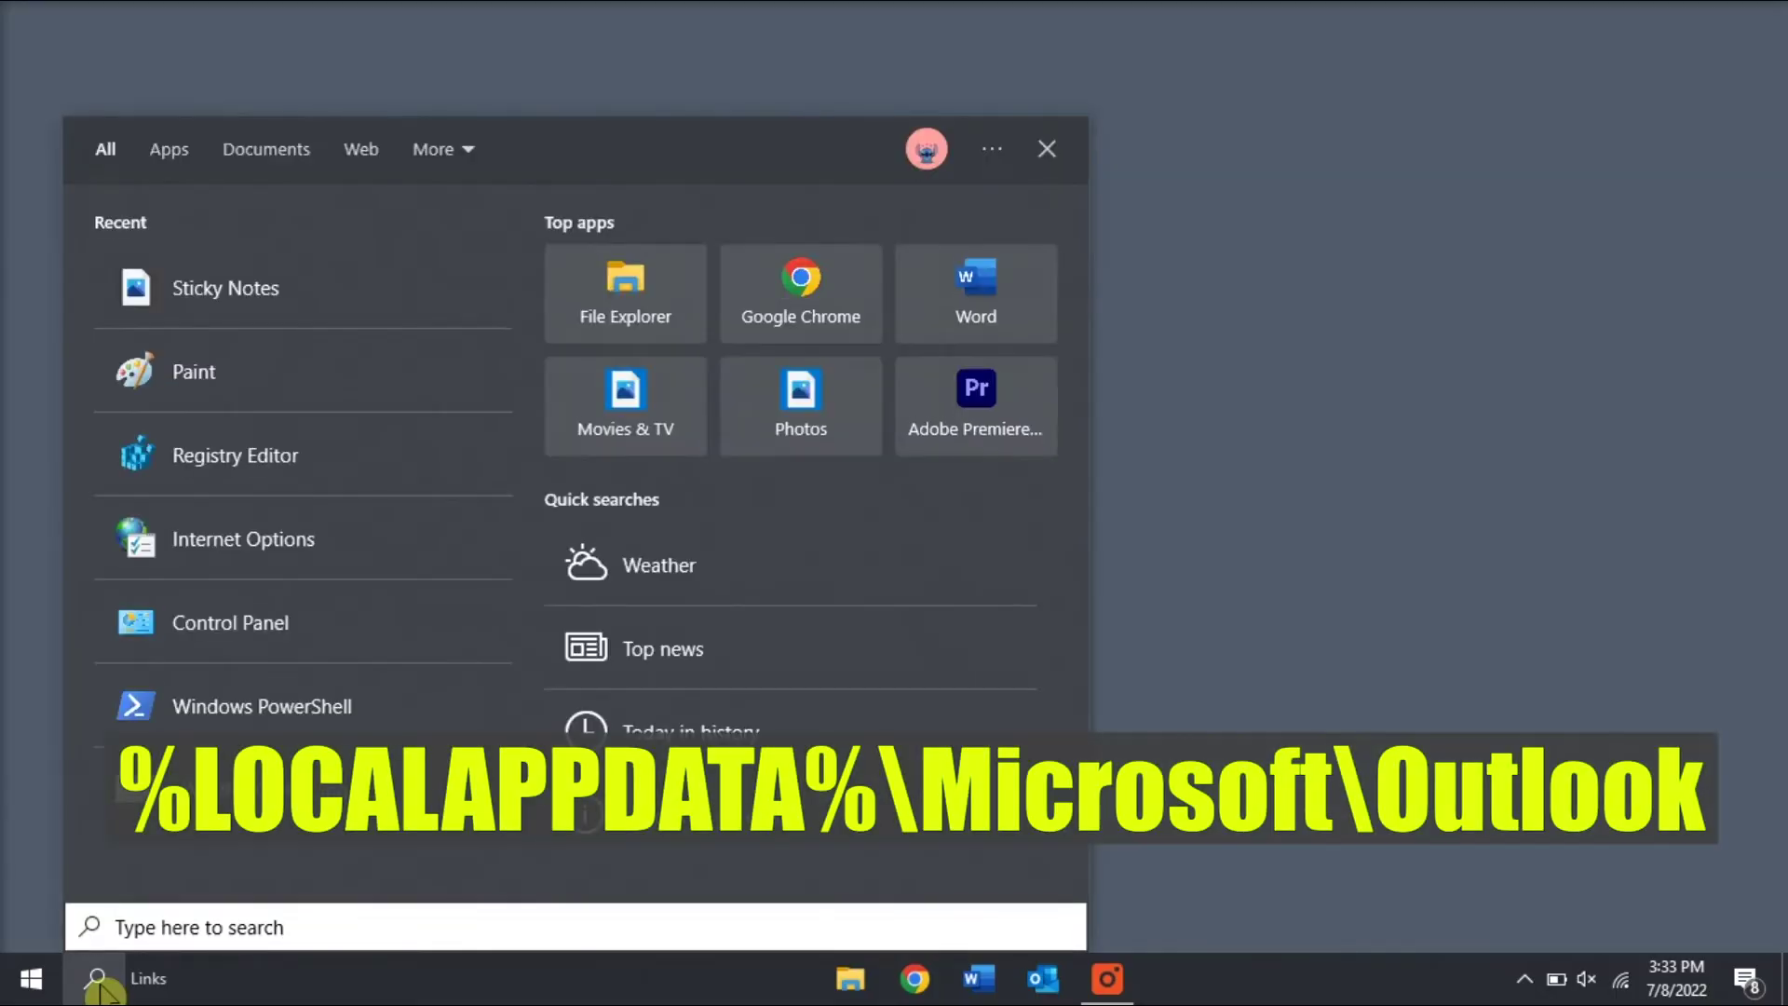
Paste %LOCALAPPDATA%\Microsoft\Outlook into Windows Search and open that folder
text(%LOCALAPPDATA%\Microsoft\Outlook)
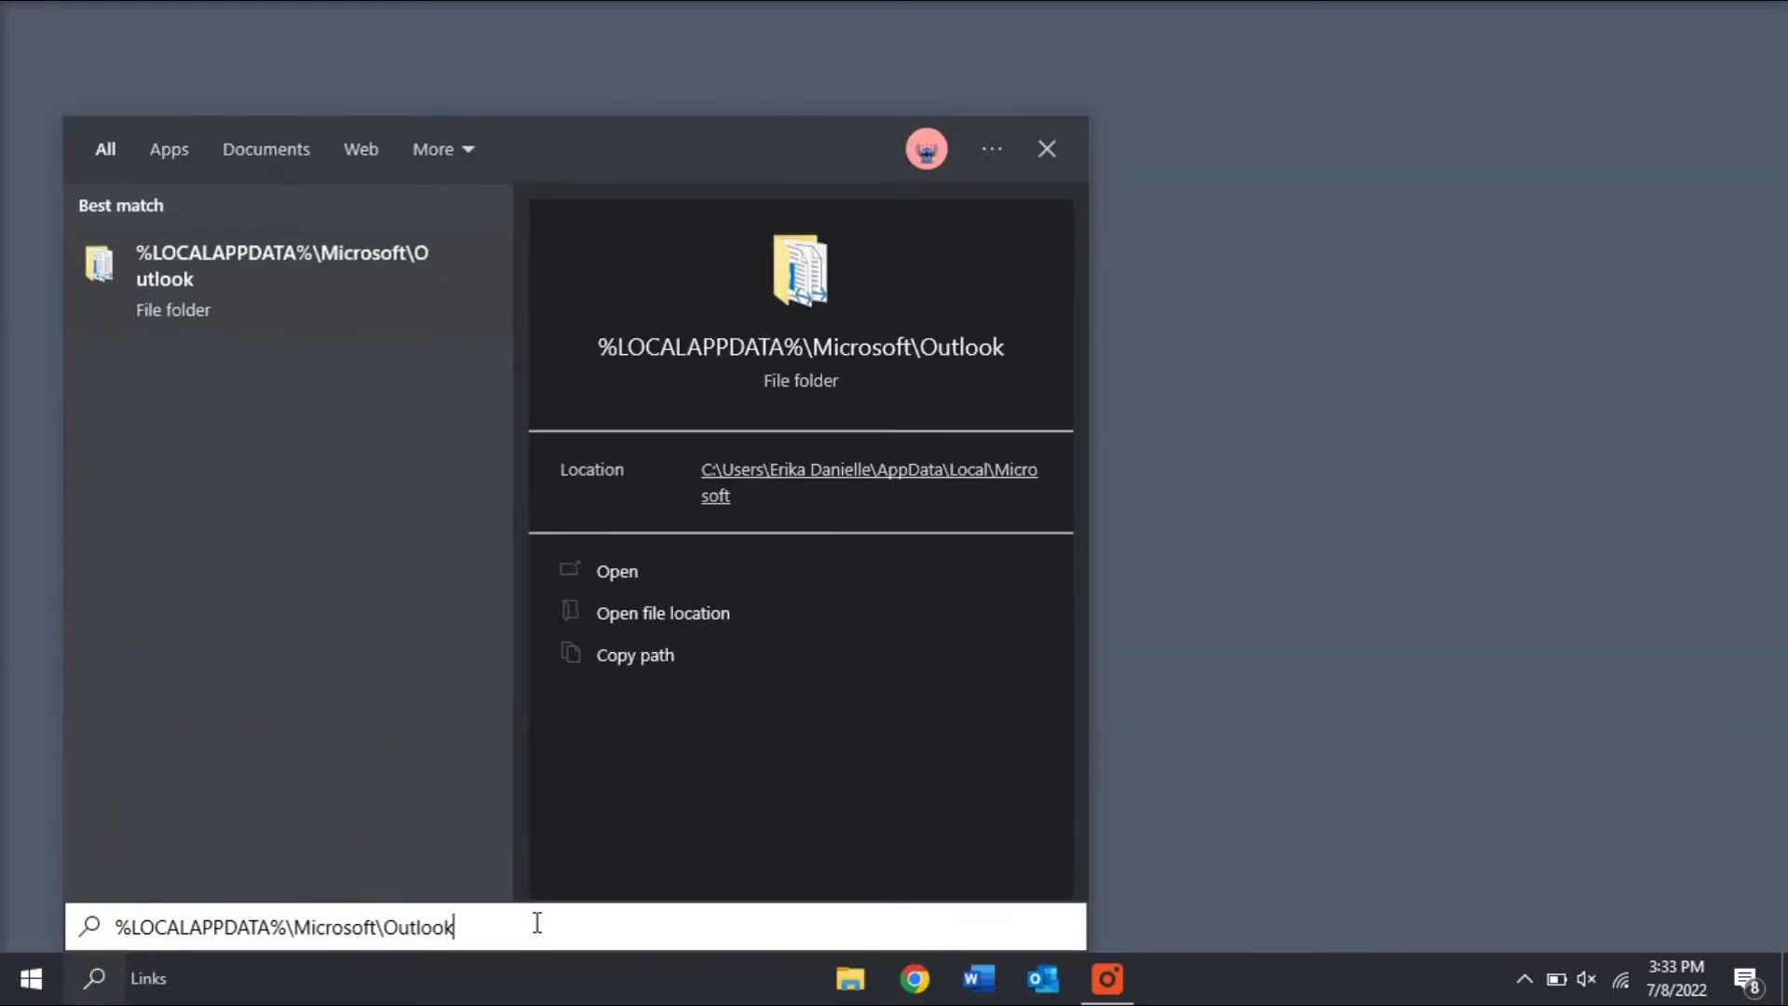
key(Return)
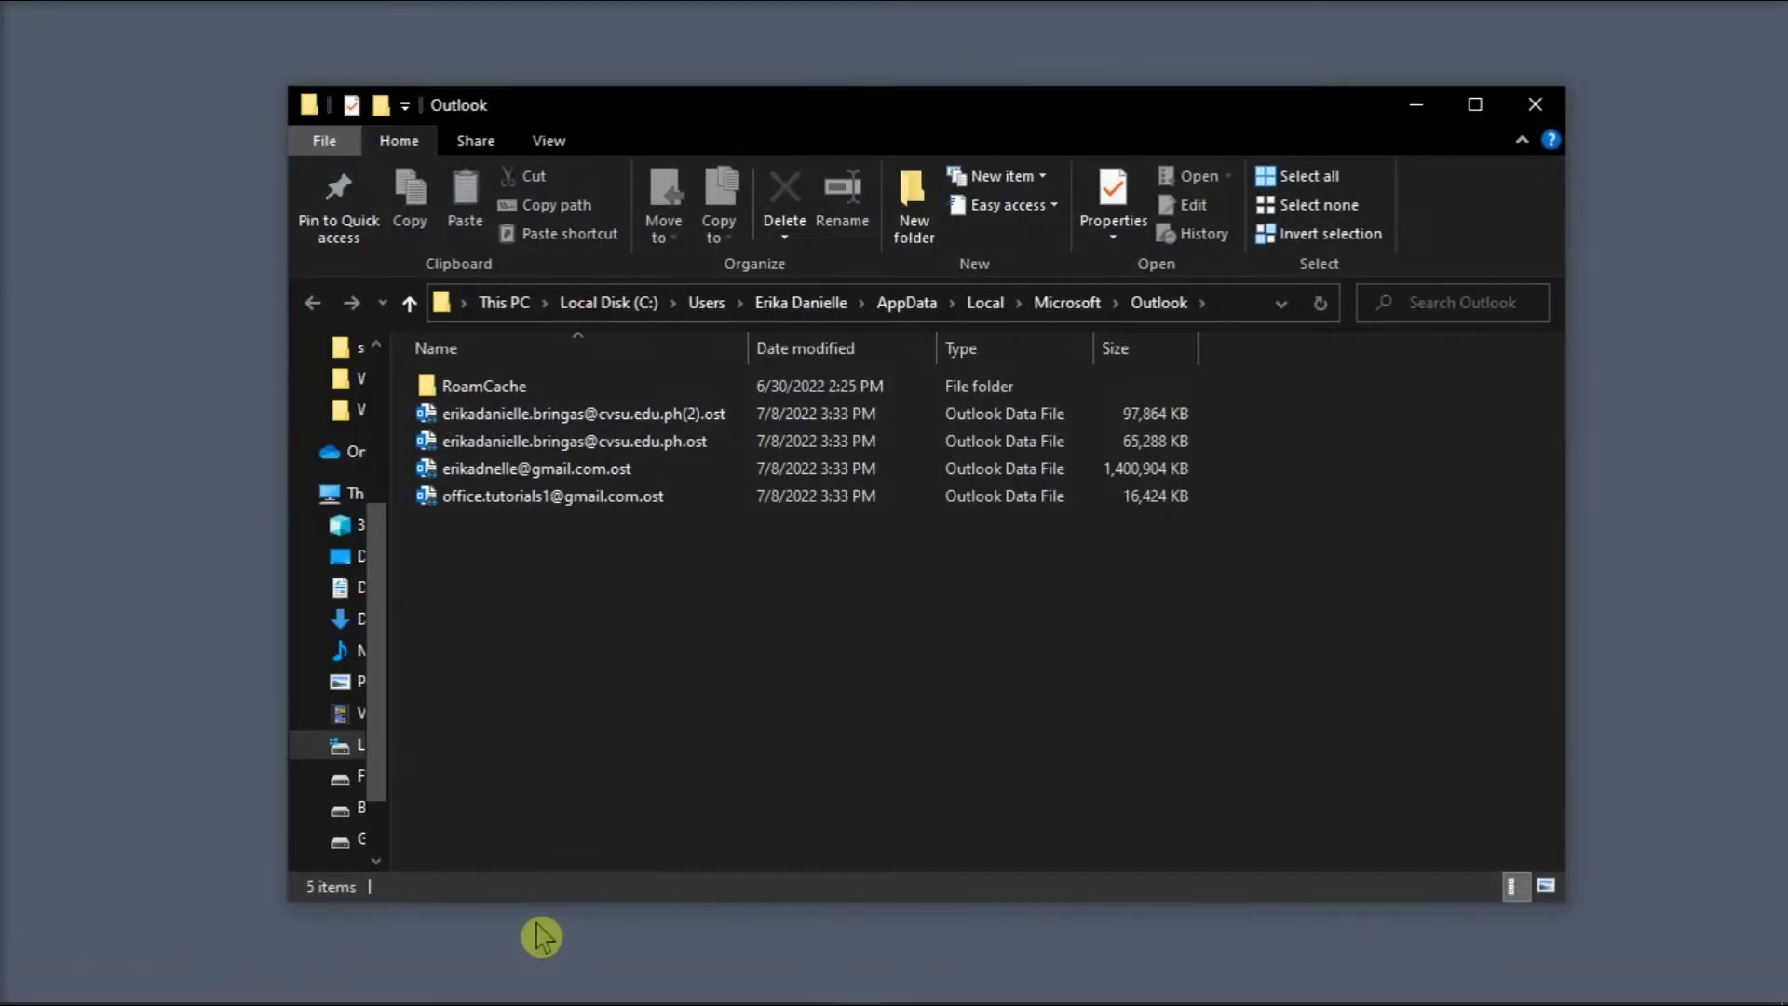
Rename the RoamCache folder by appending _OLD, making it RoamCache_OLD
click(535, 392)
right_click(534, 391)
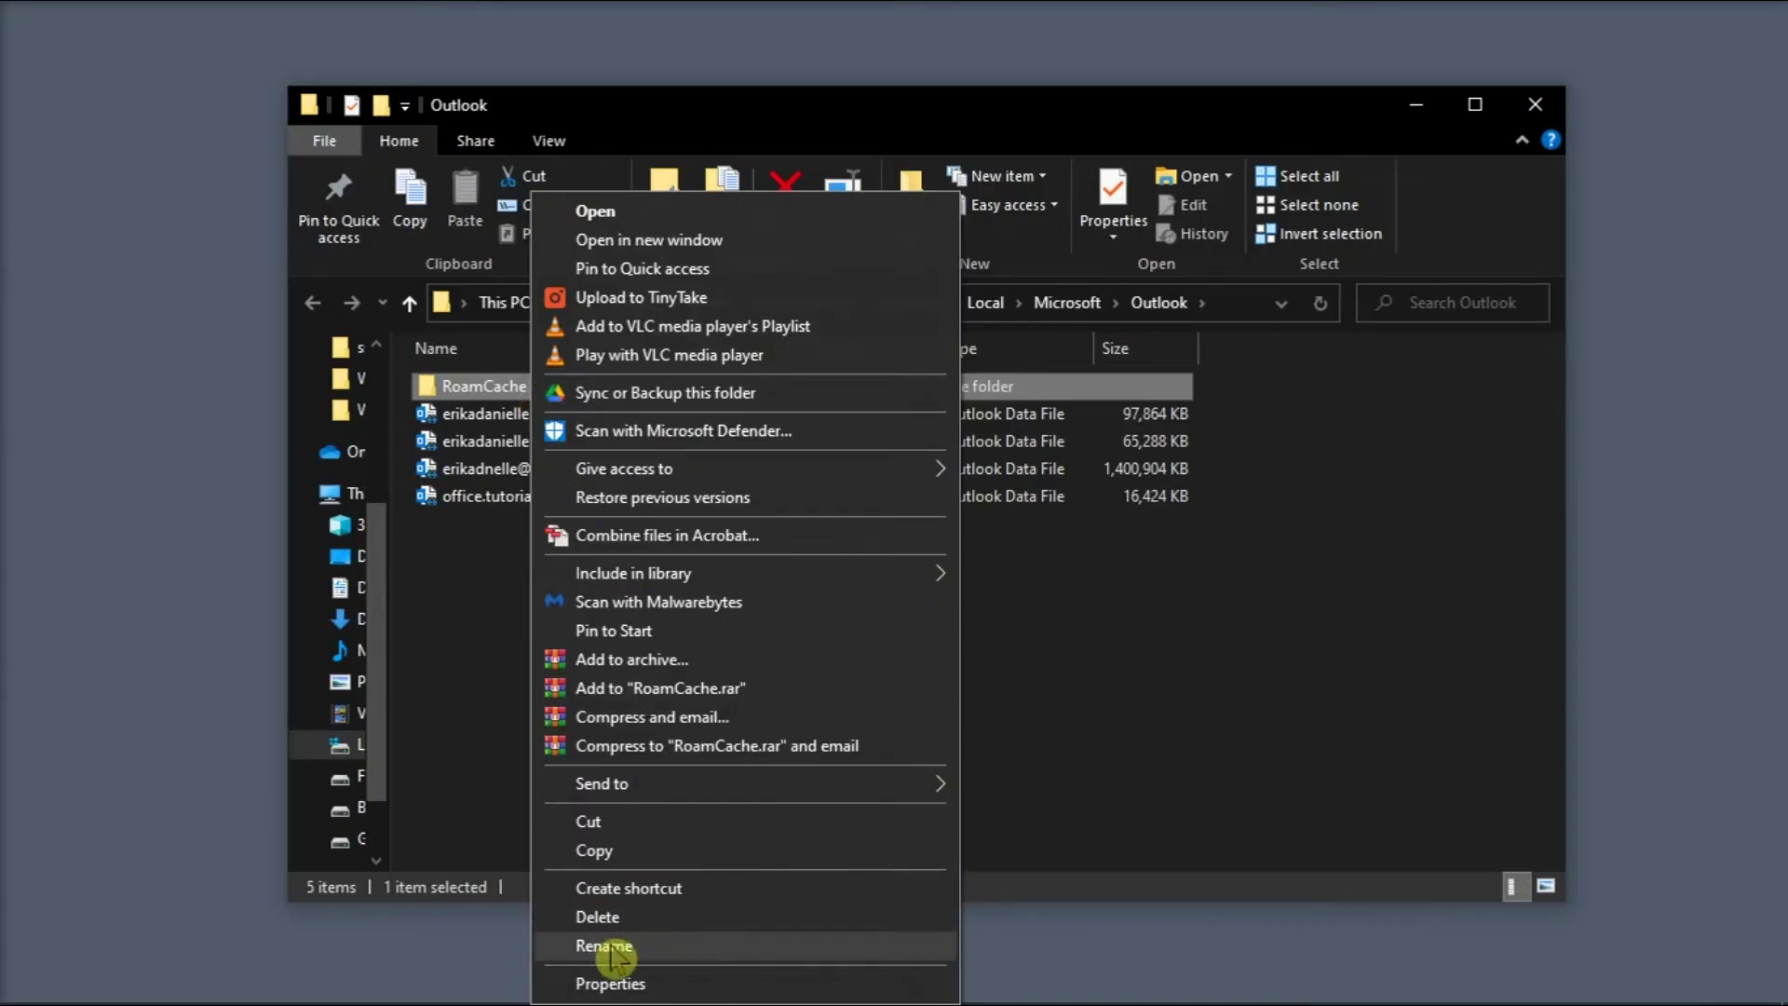
click(671, 960)
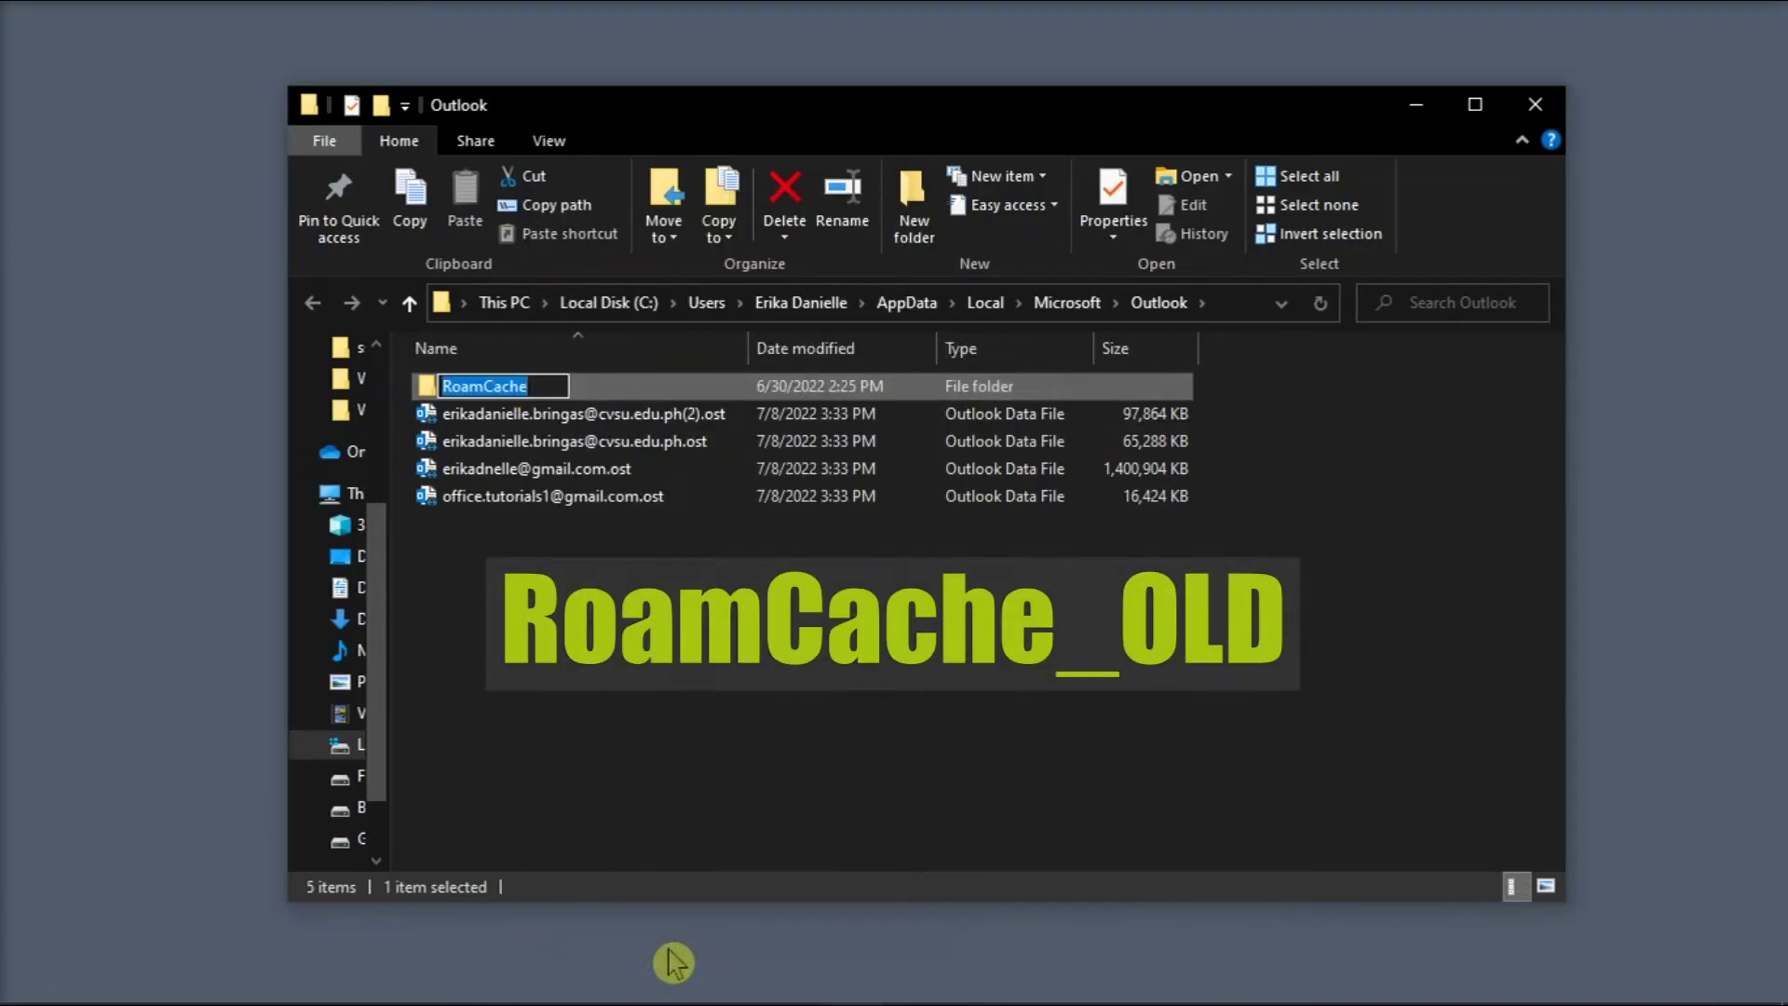
key(End)
text(_OLD)
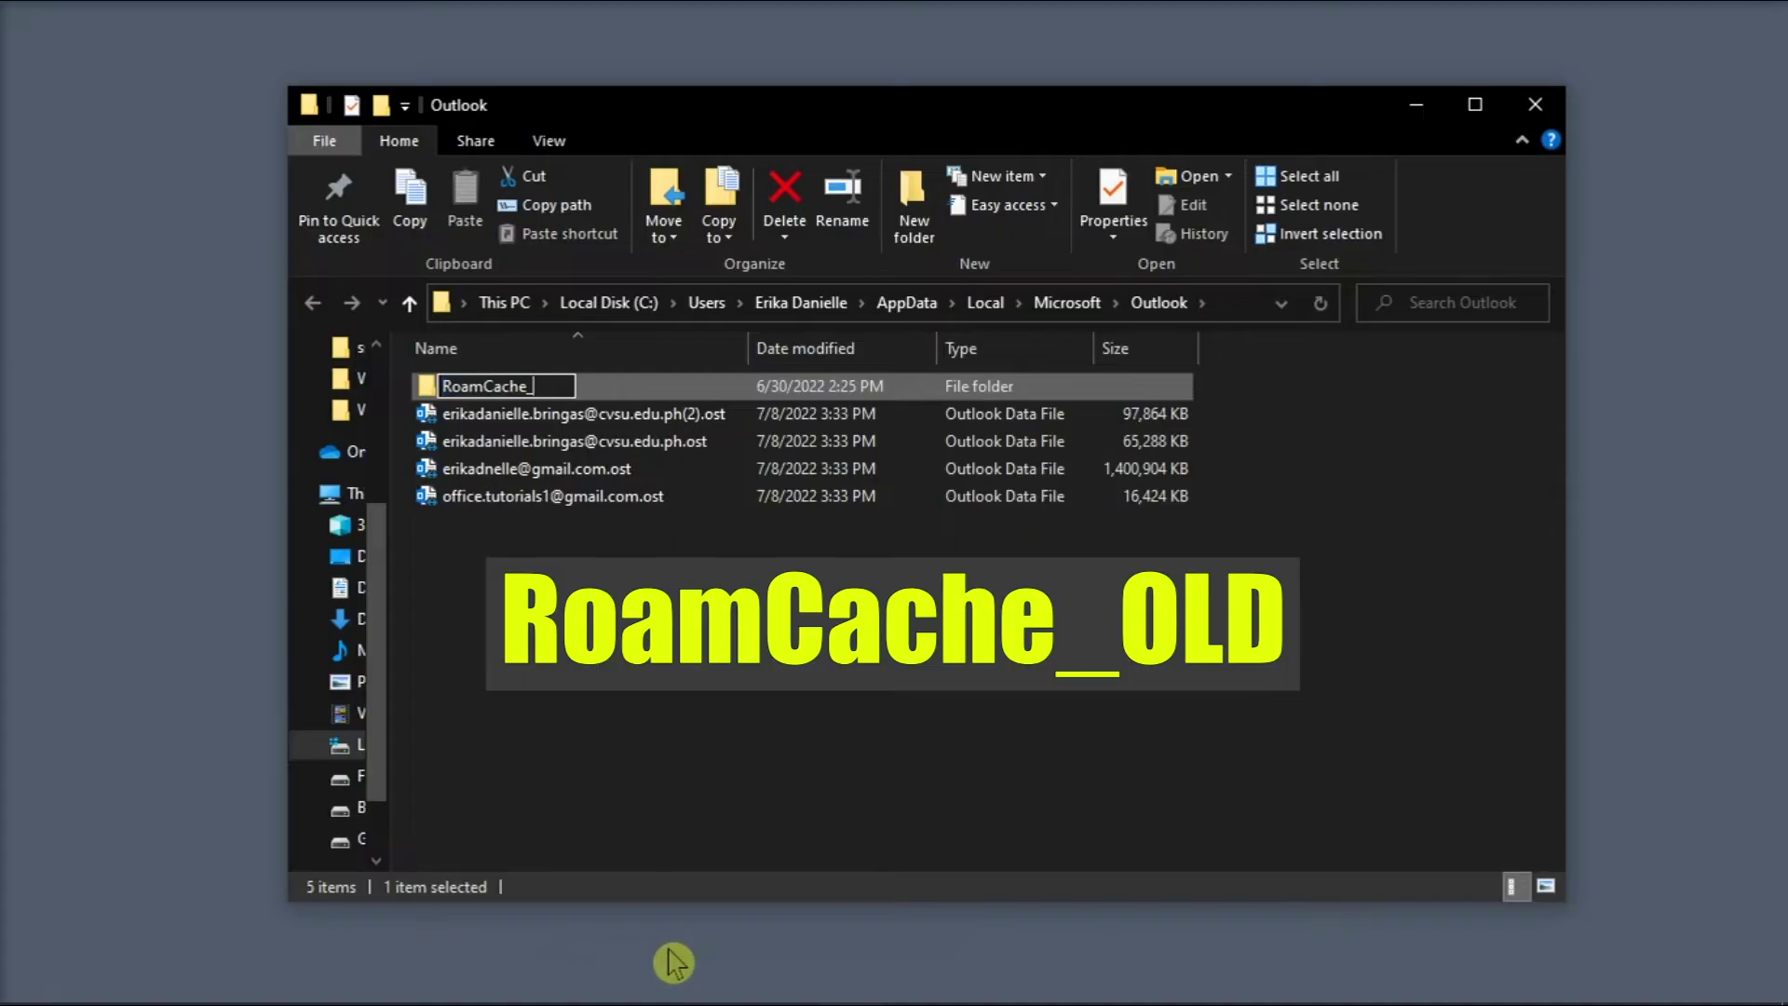
key(Return)
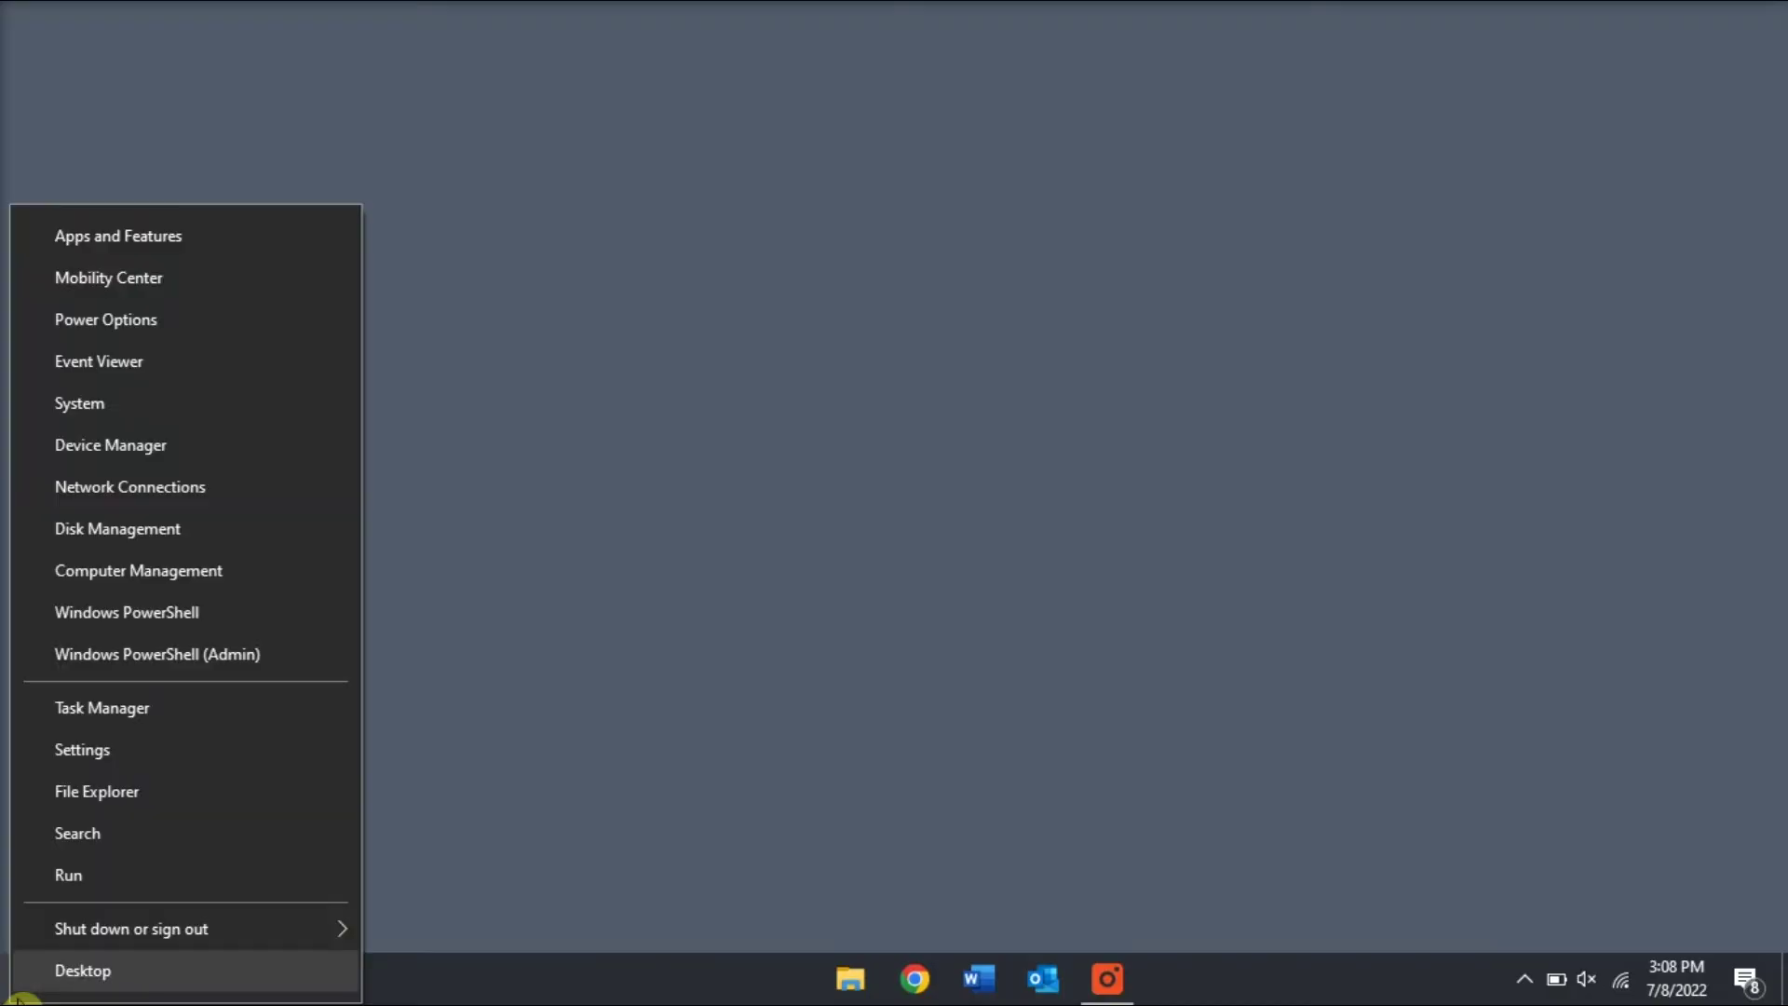
Bring up the Run box with Outlook.exe /safe, centred on screen
click(117, 880)
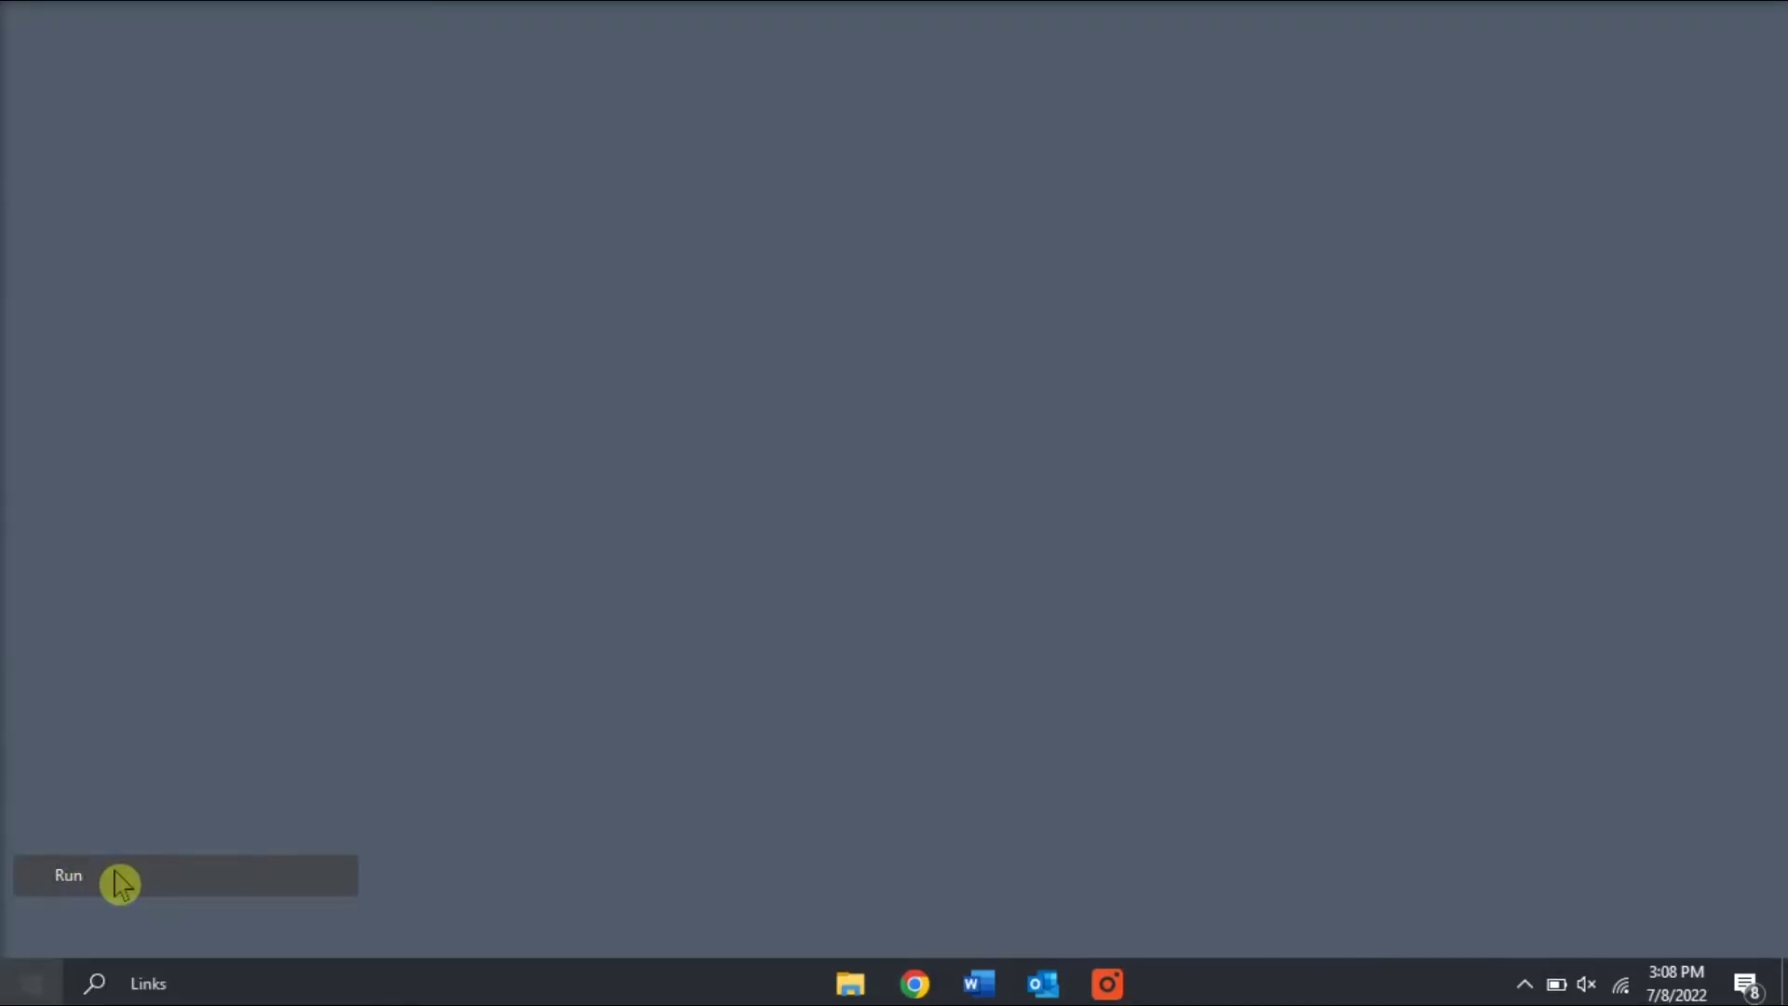
drag(271, 758, 892, 365)
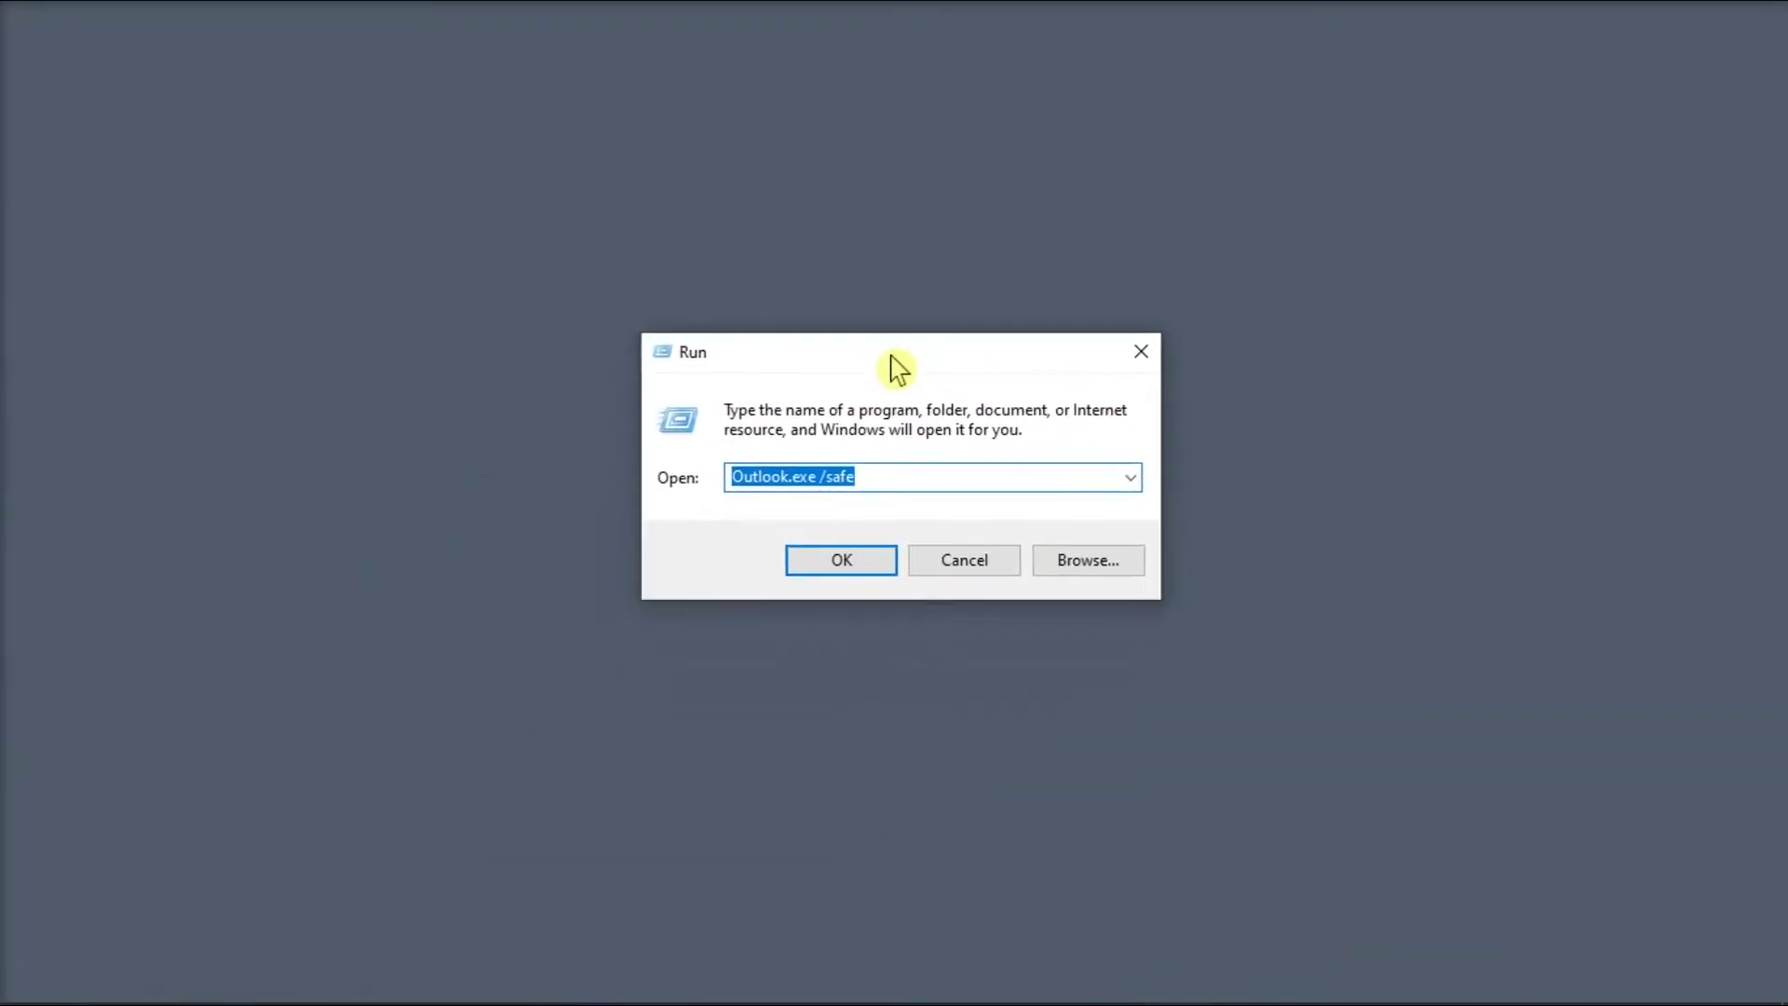
click(911, 477)
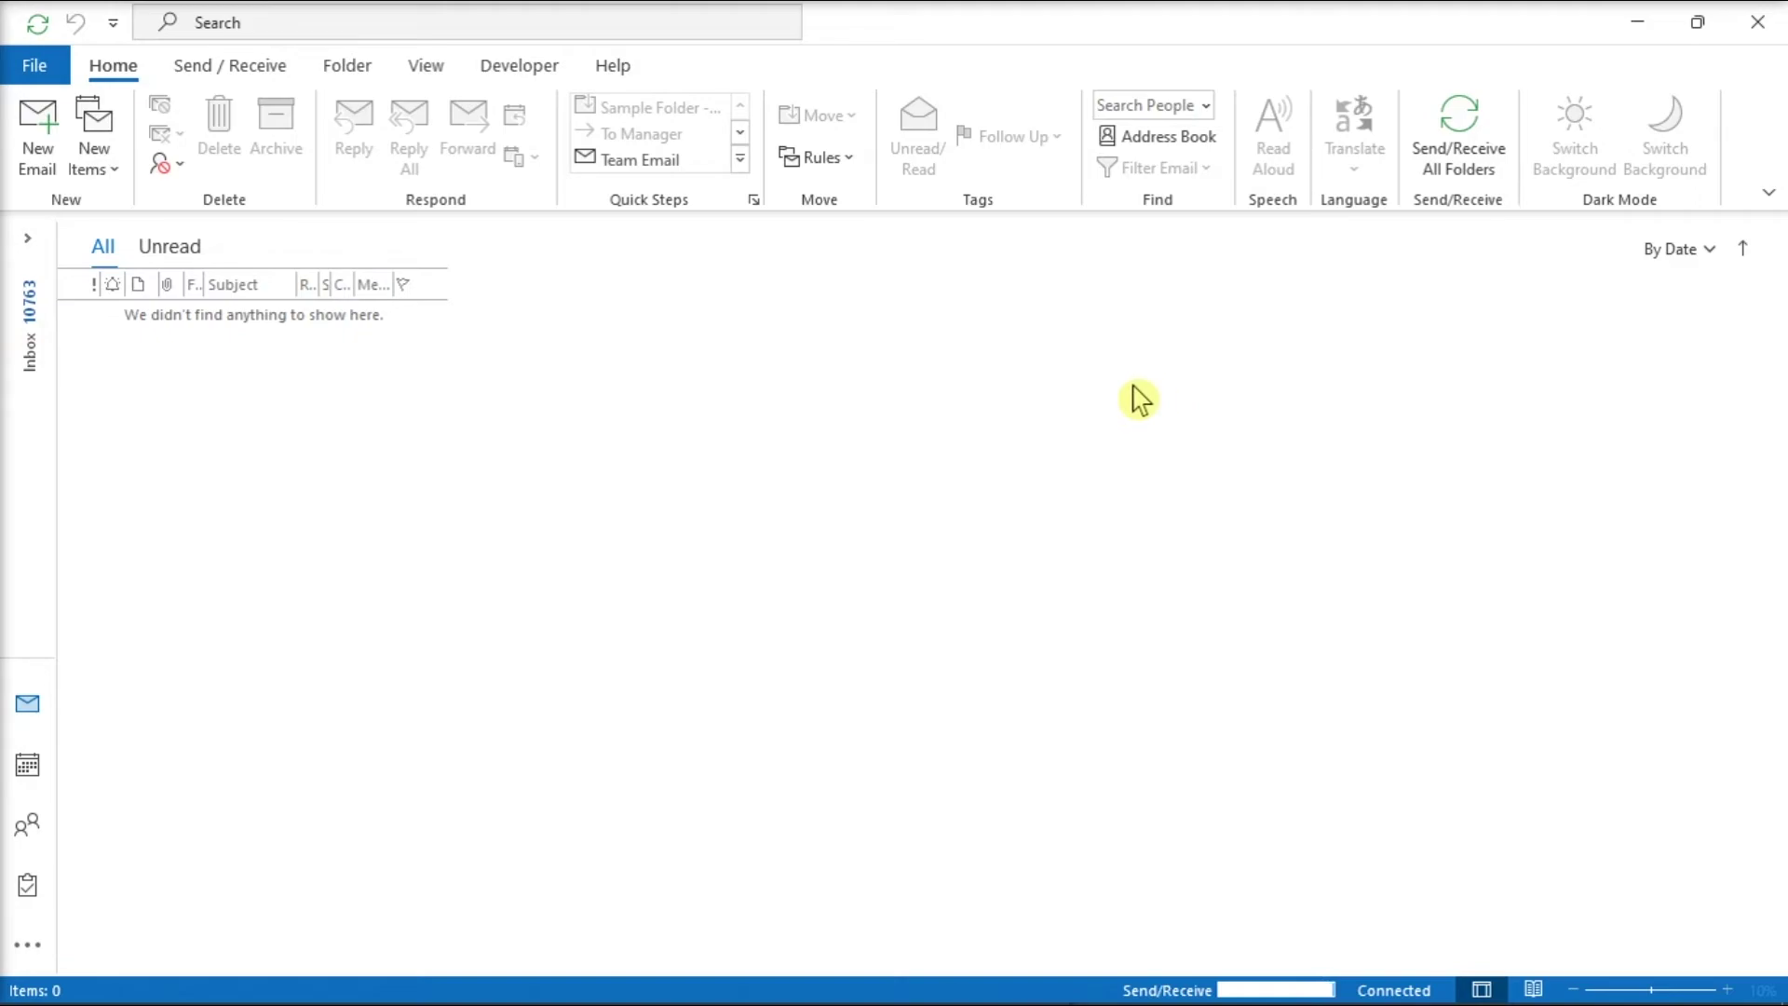
In safe-mode Outlook, open the COM Add-ins manager from Options > Add-ins
click(37, 65)
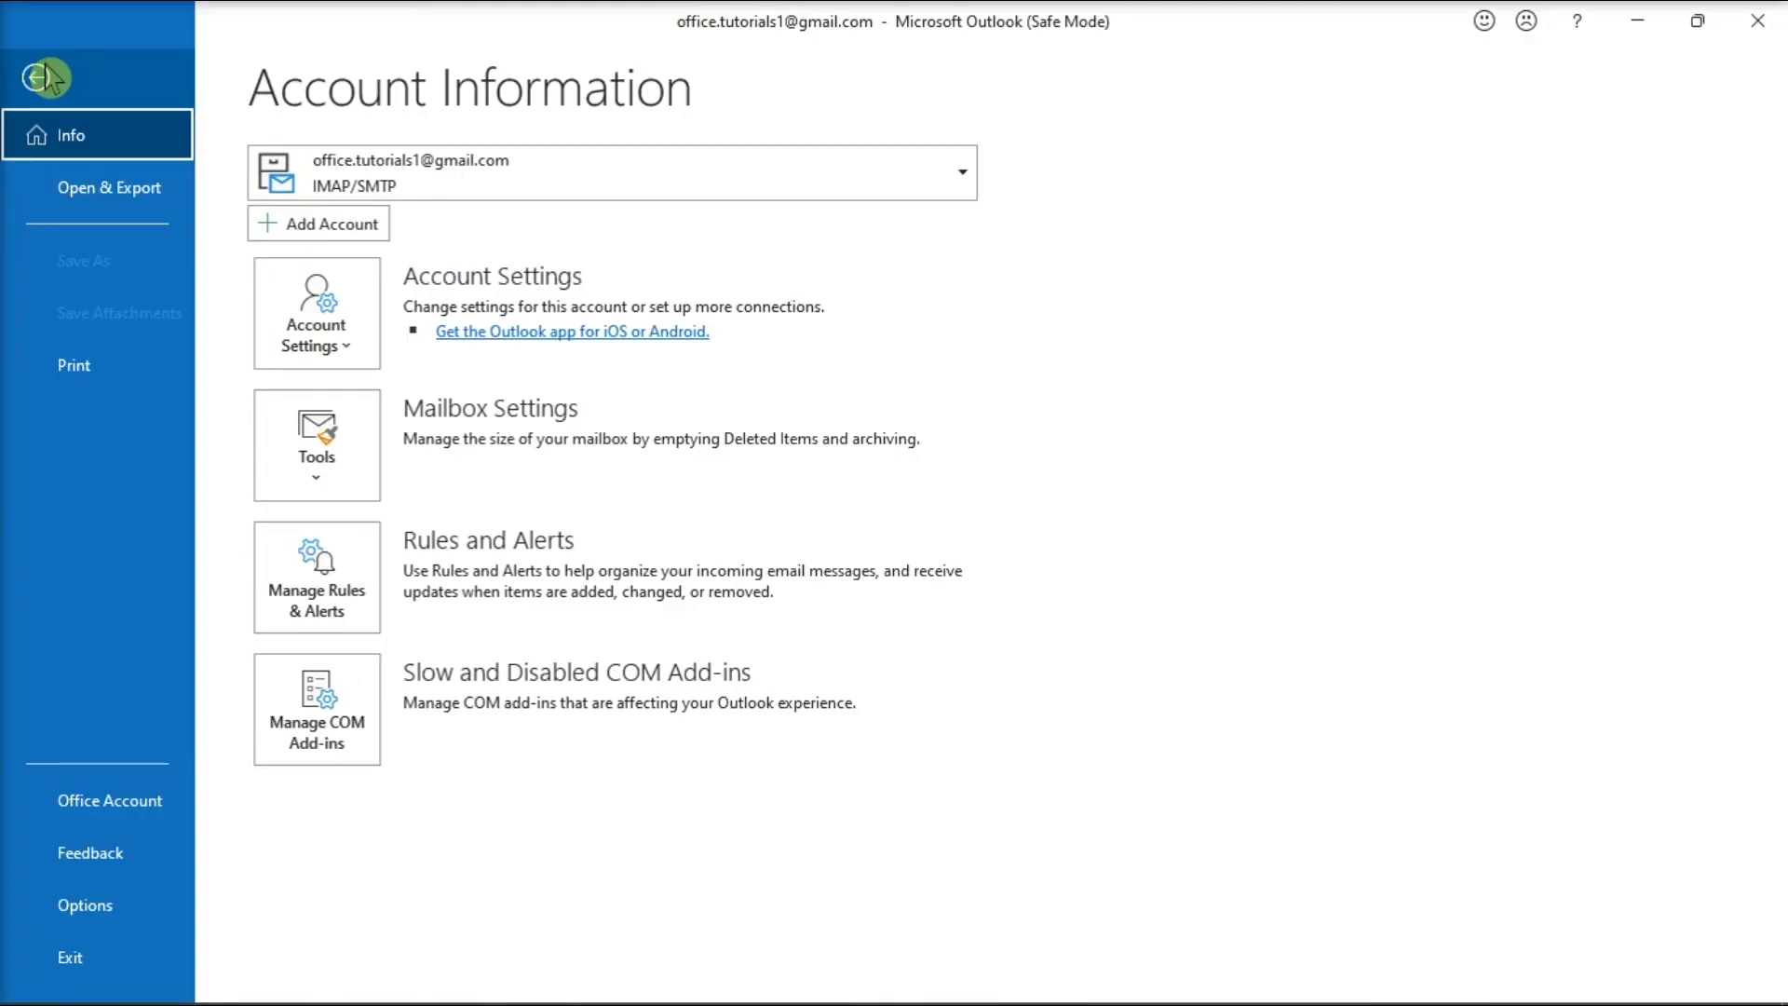
click(82, 917)
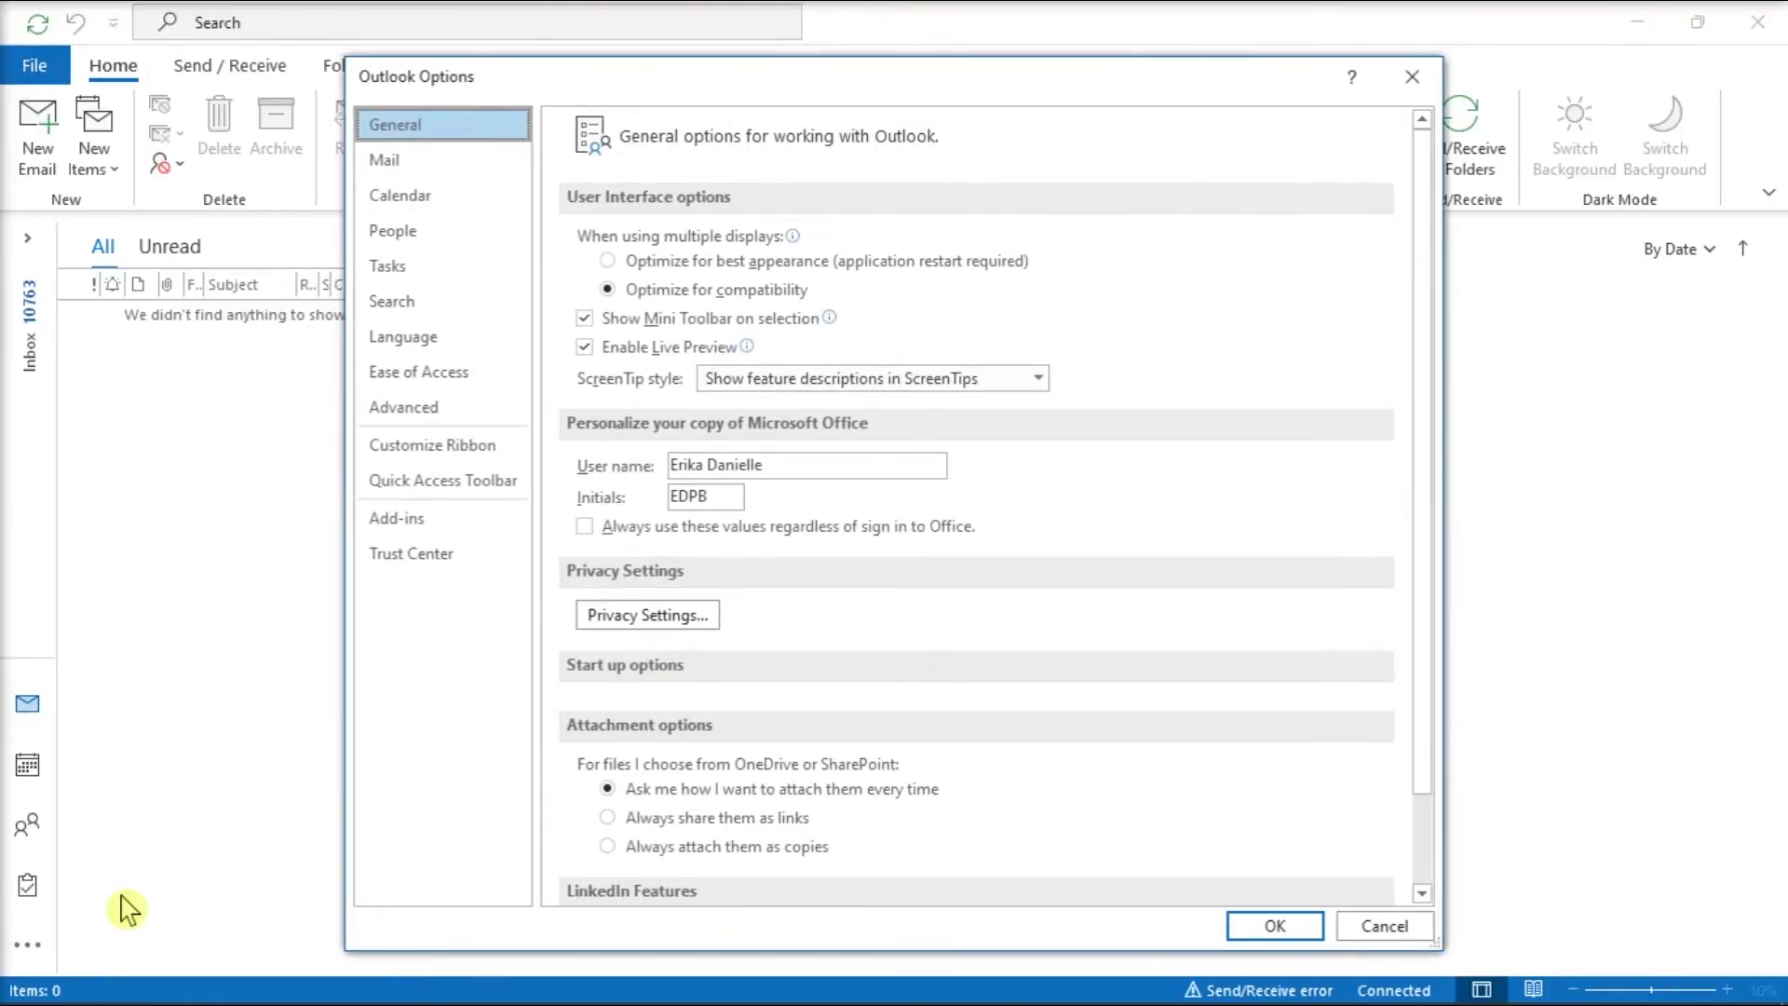
click(452, 529)
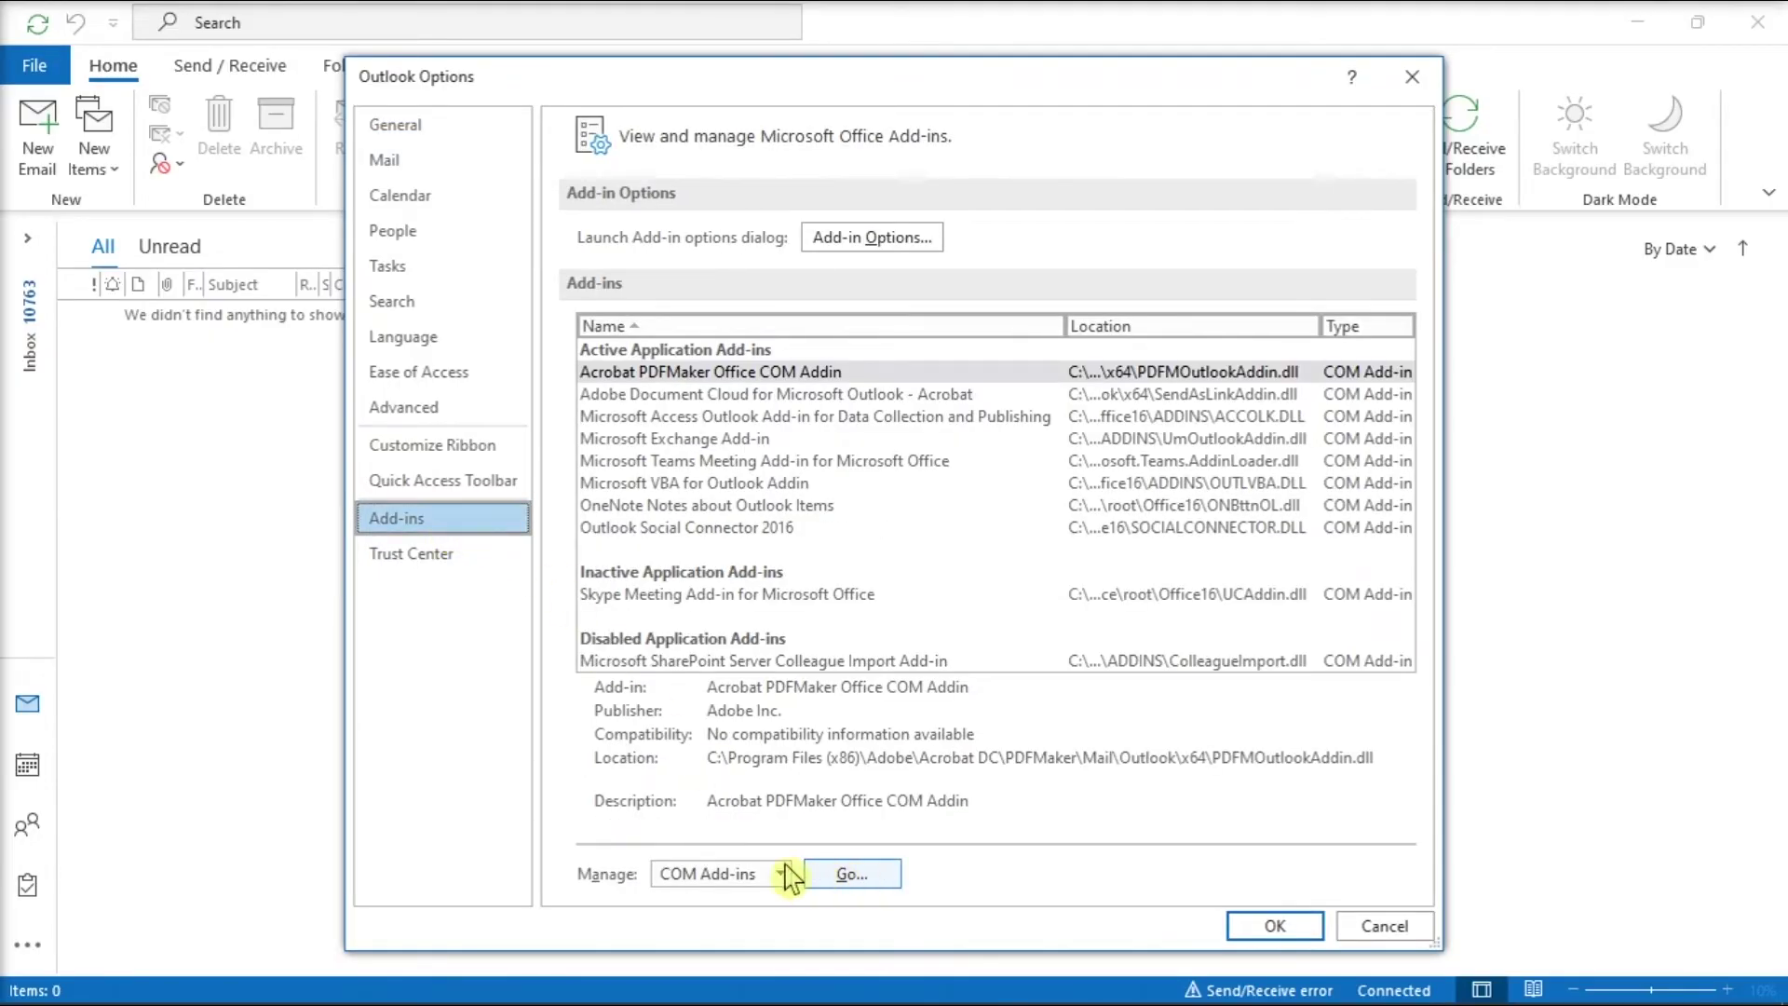
click(846, 875)
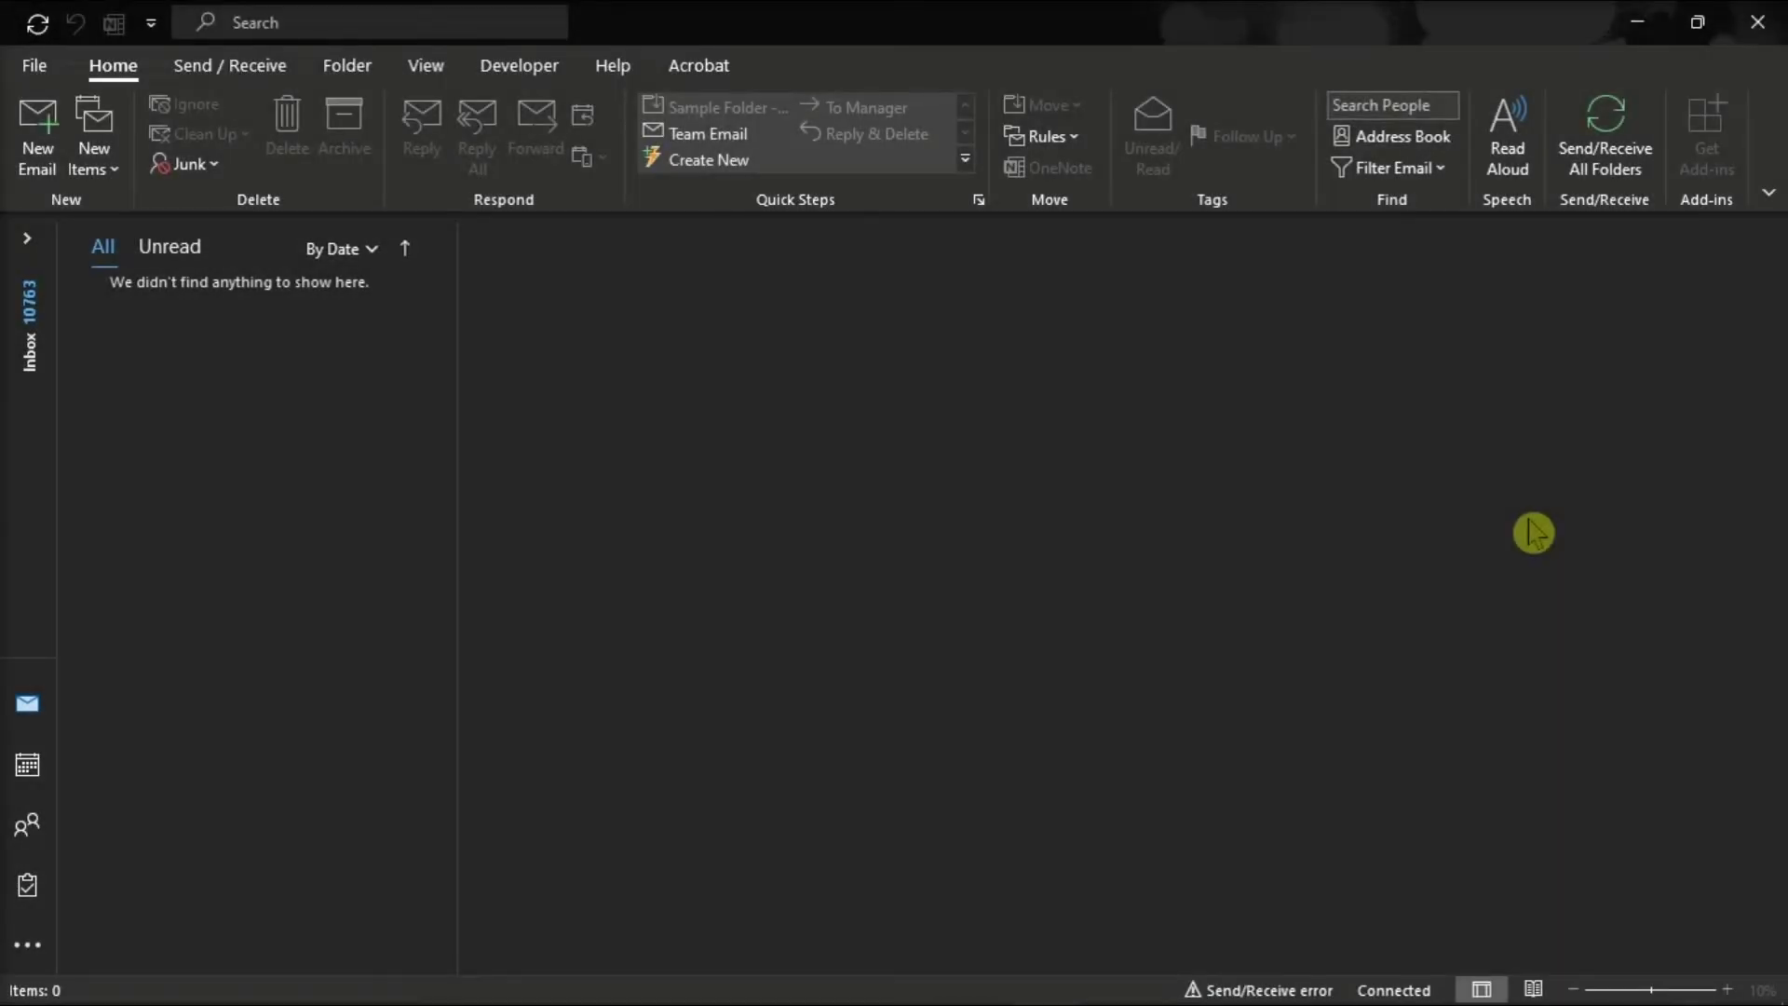
Run Update Now from Office Account and close the 'You're up to date!' message
click(45, 67)
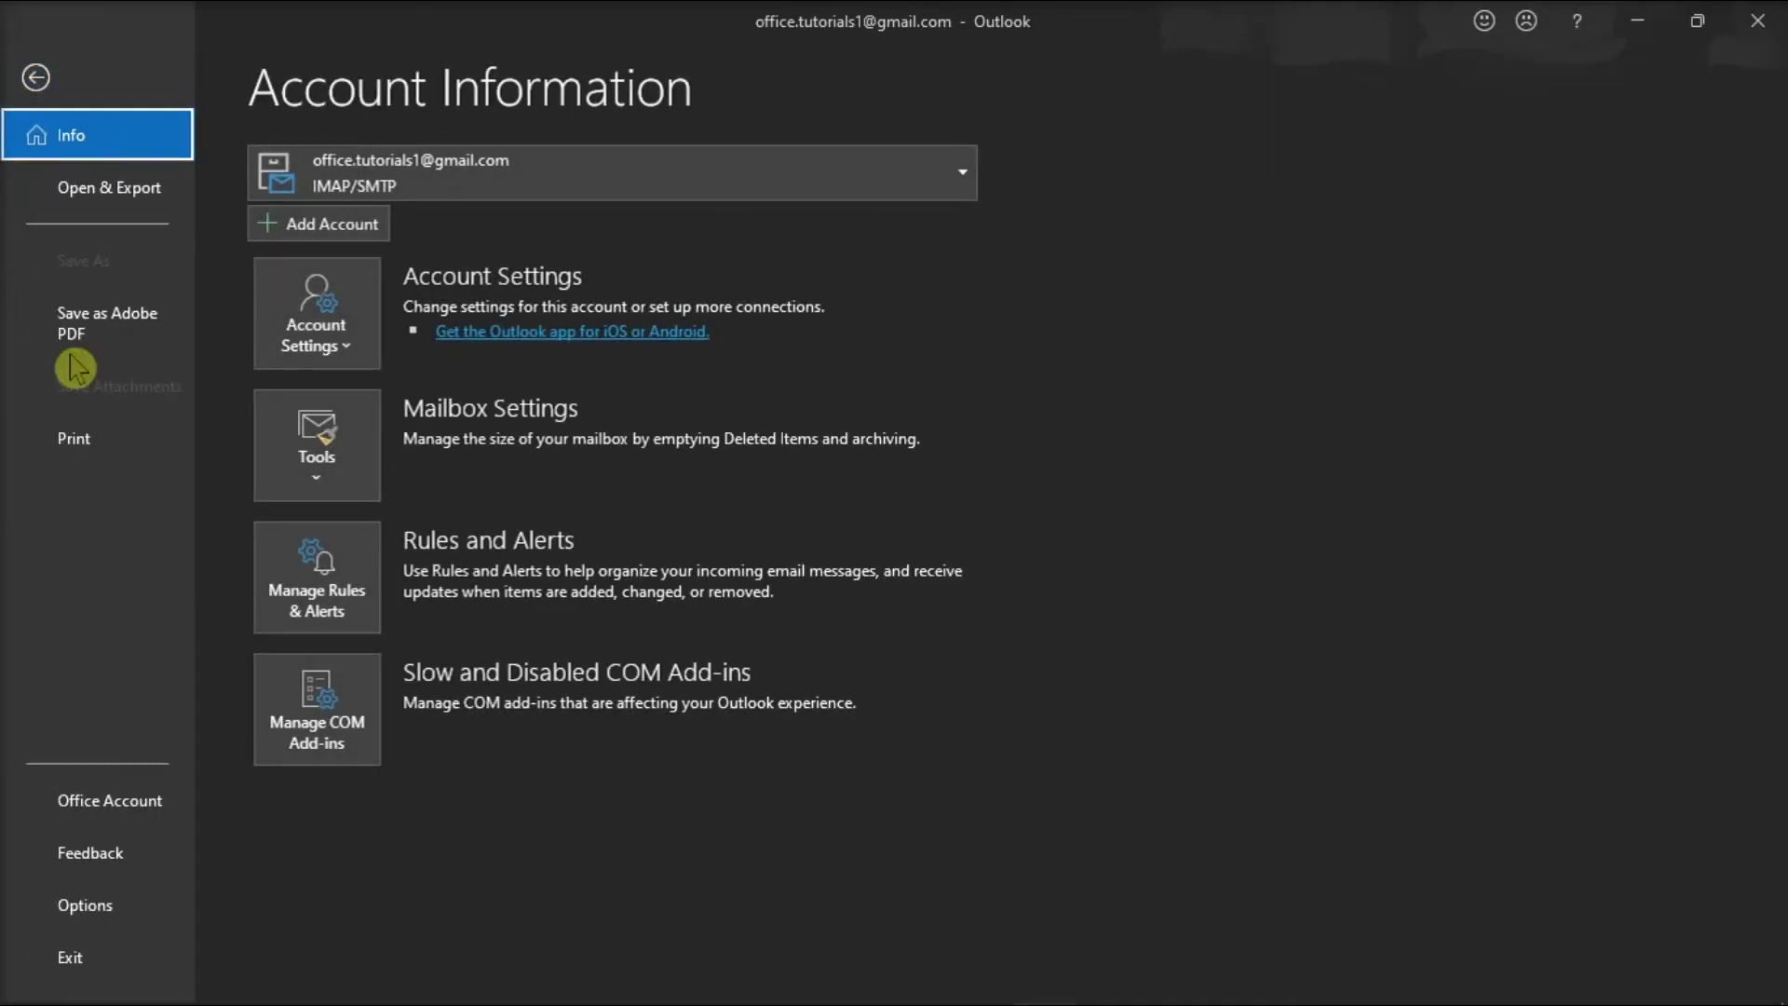
click(152, 809)
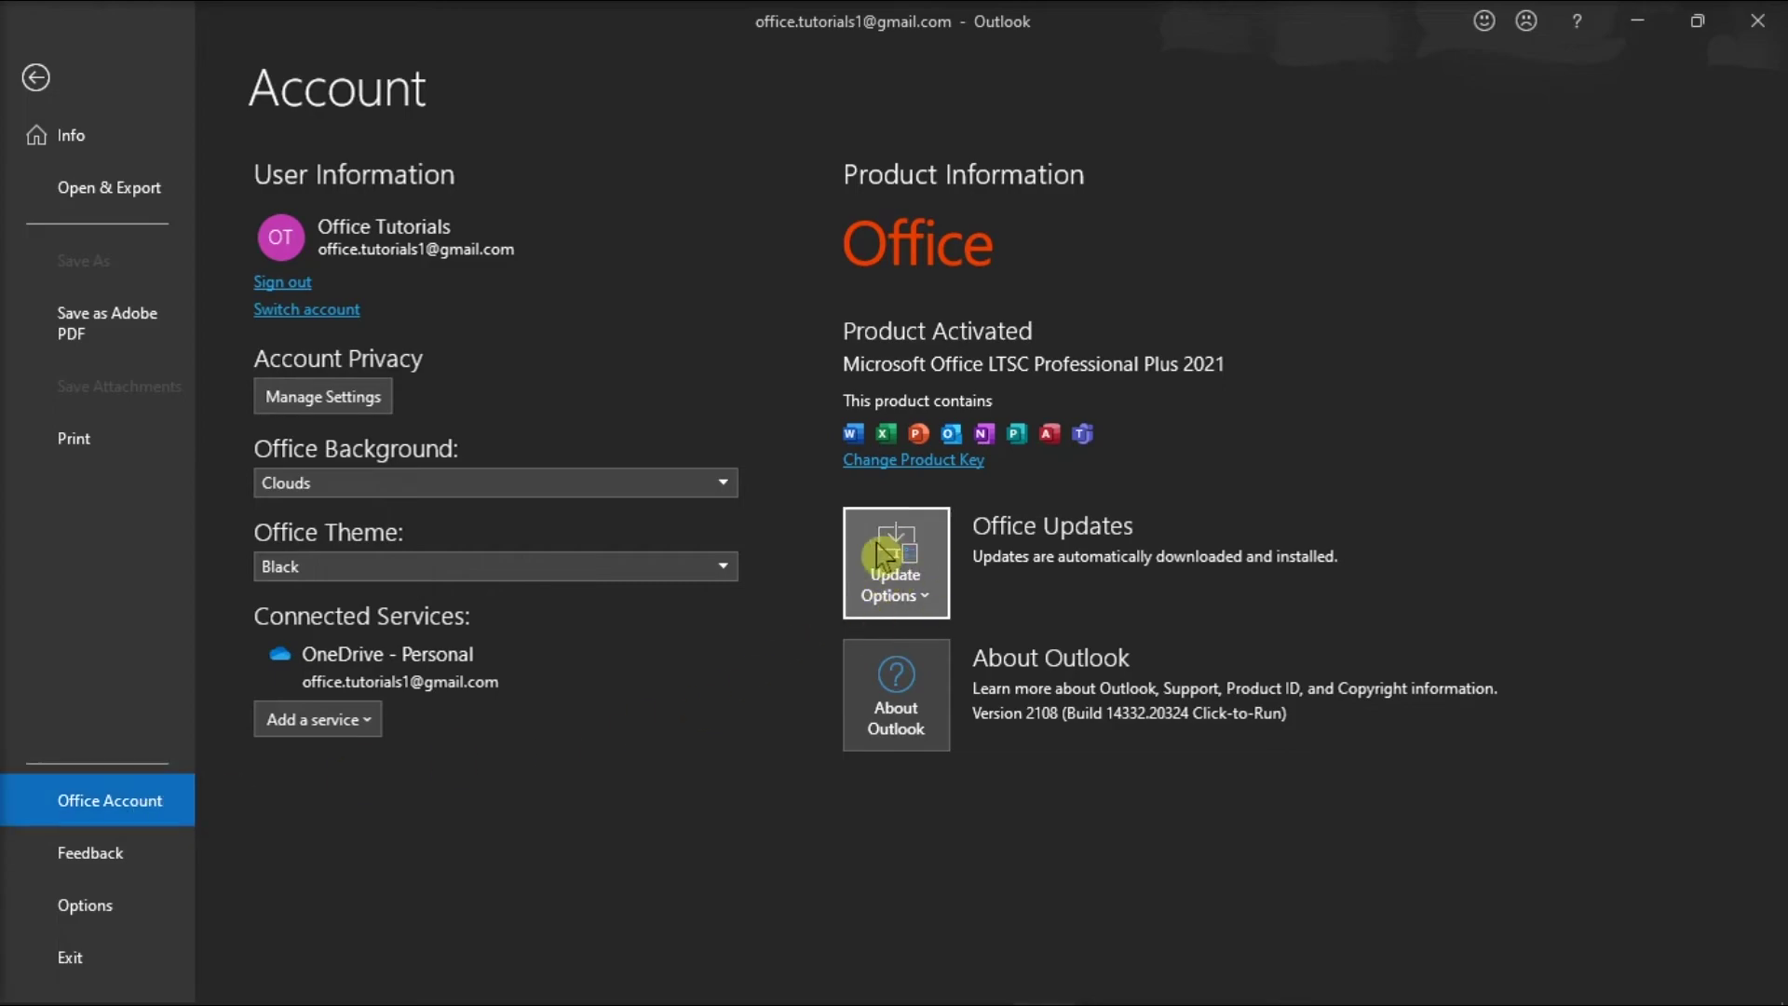
click(913, 585)
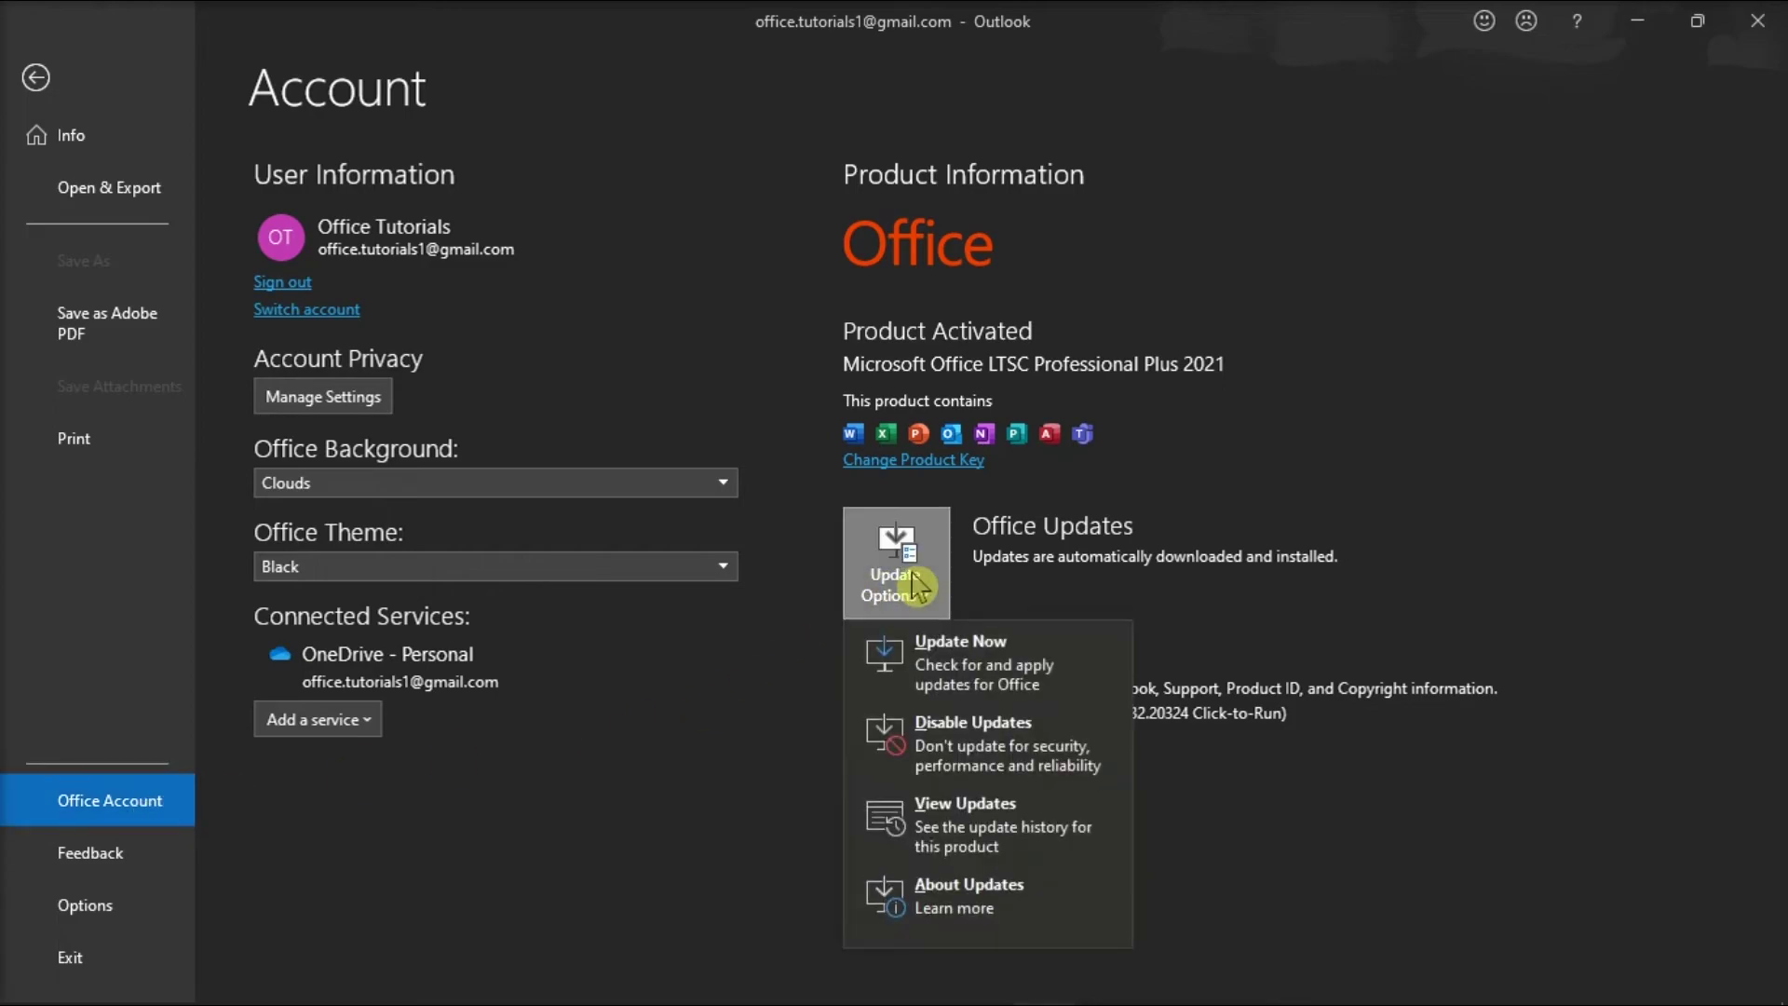
click(1012, 674)
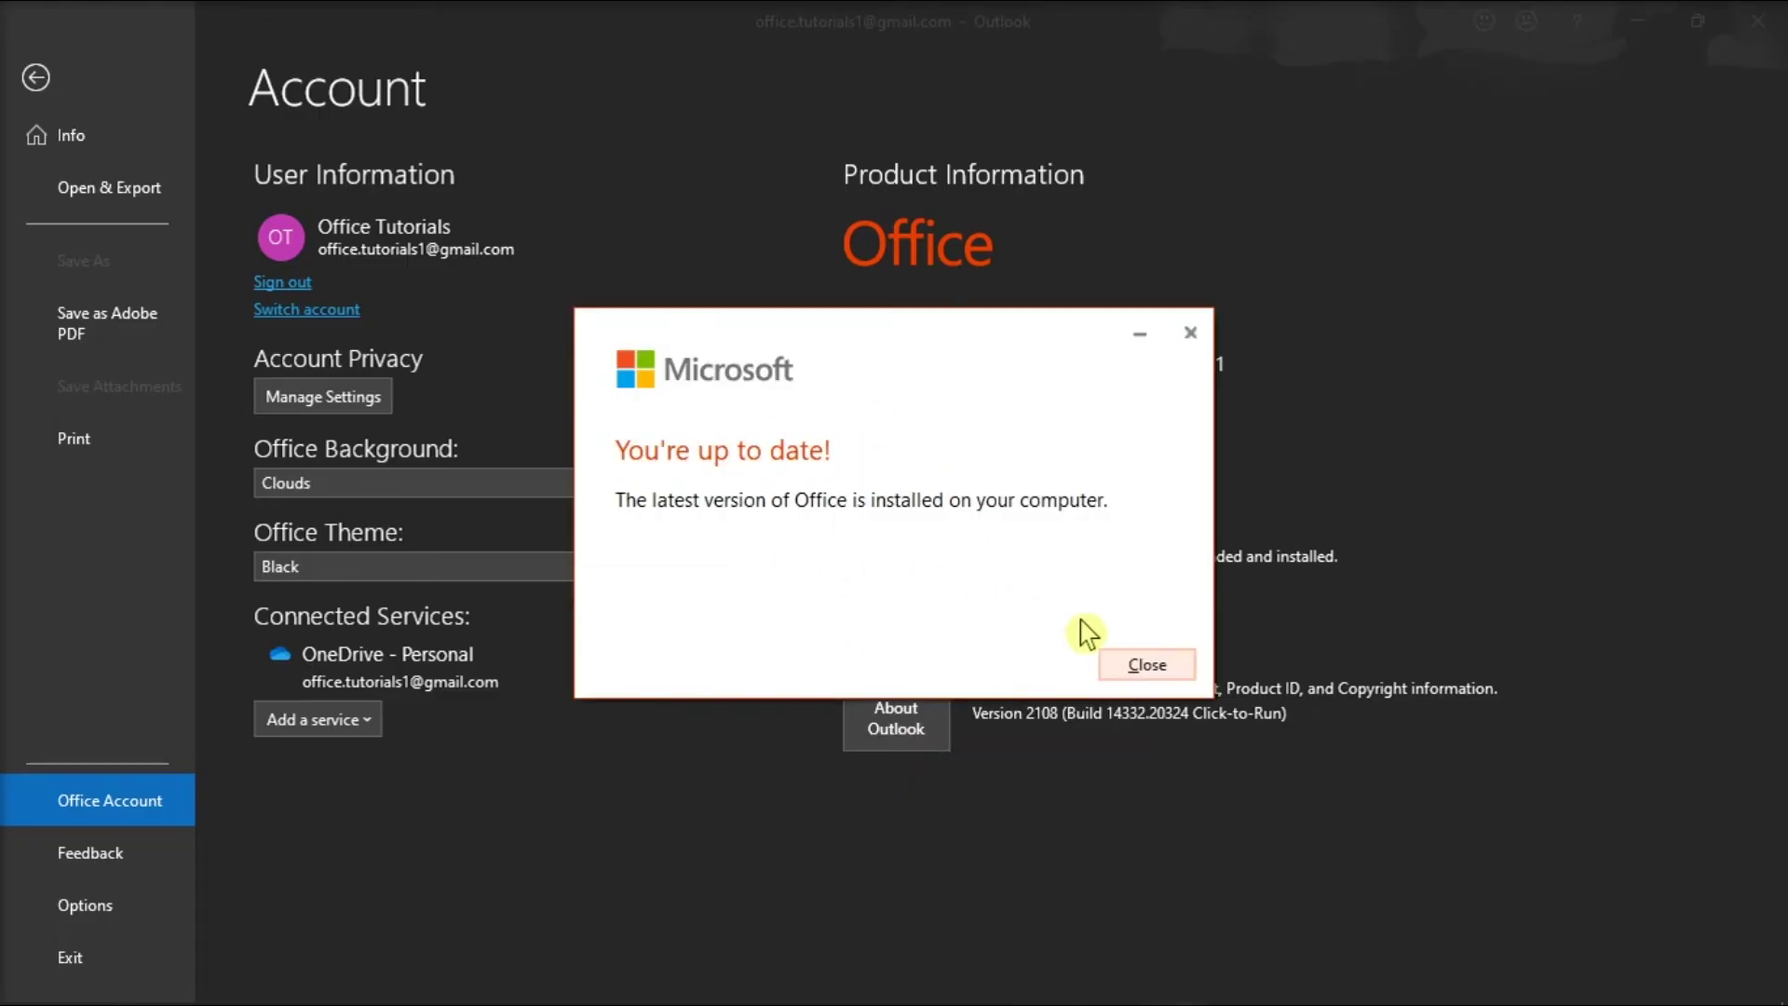
click(1148, 665)
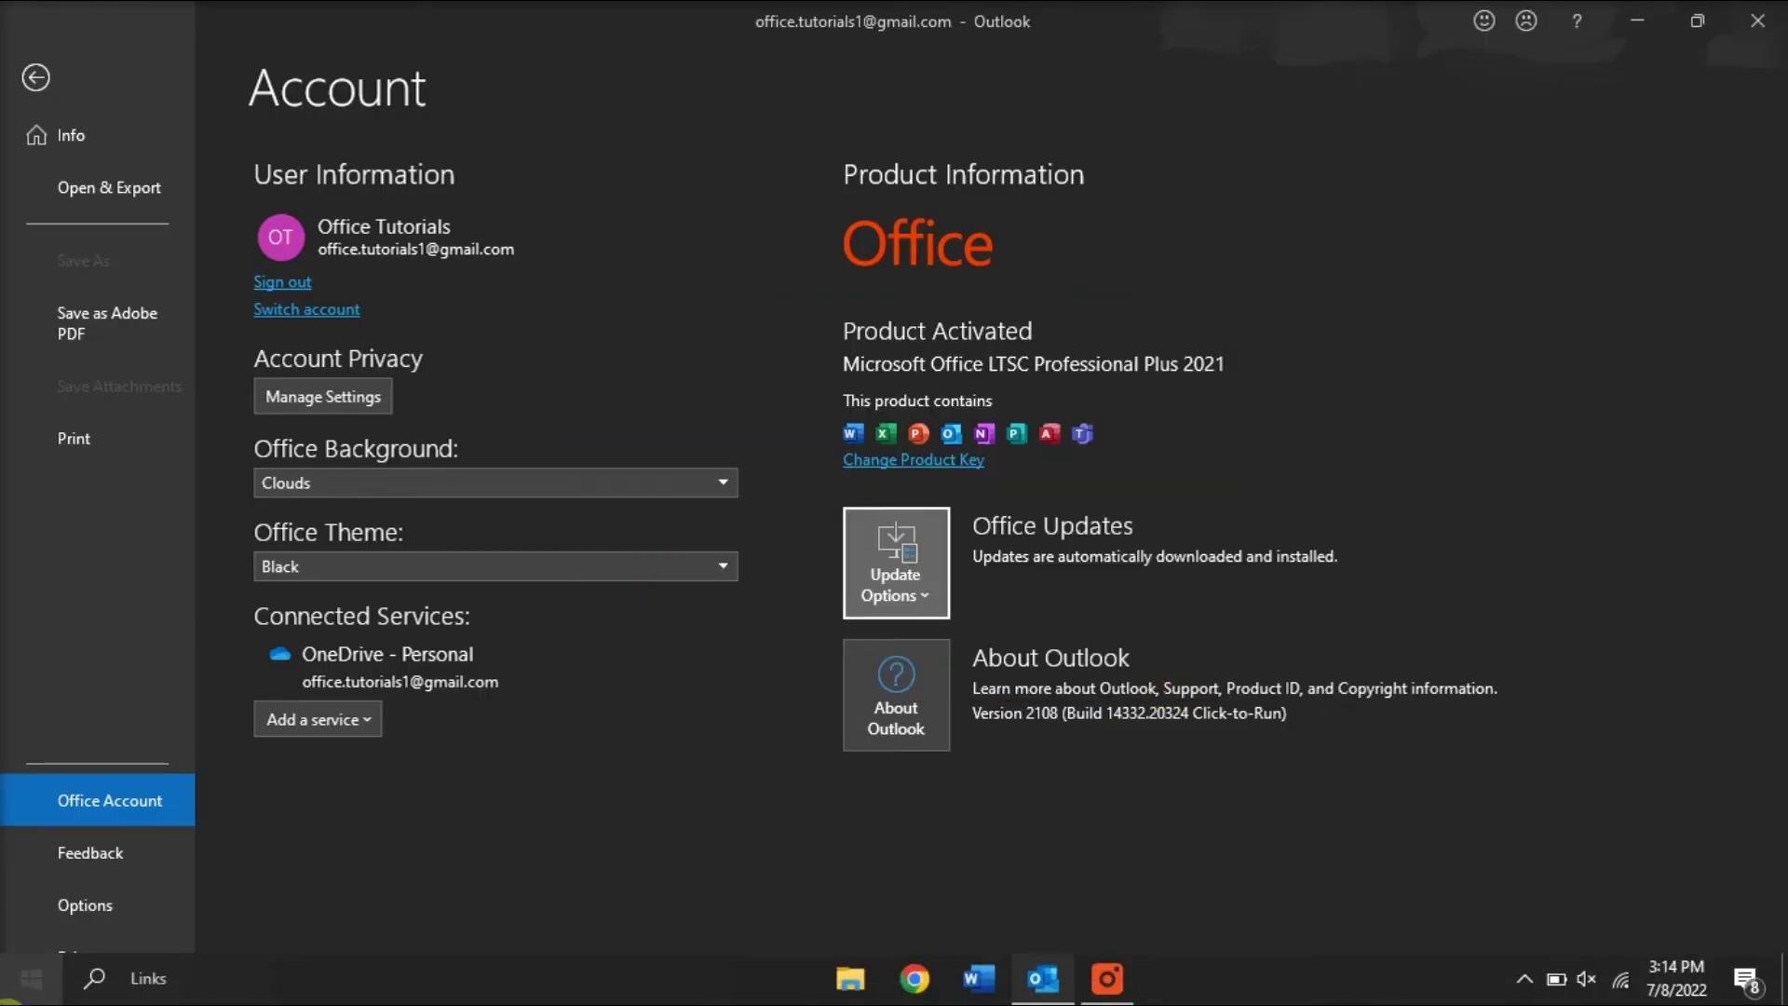
In Apps and Features, choose Modify on Microsoft Office LTSC Professional Plus 2021
right_click(8, 998)
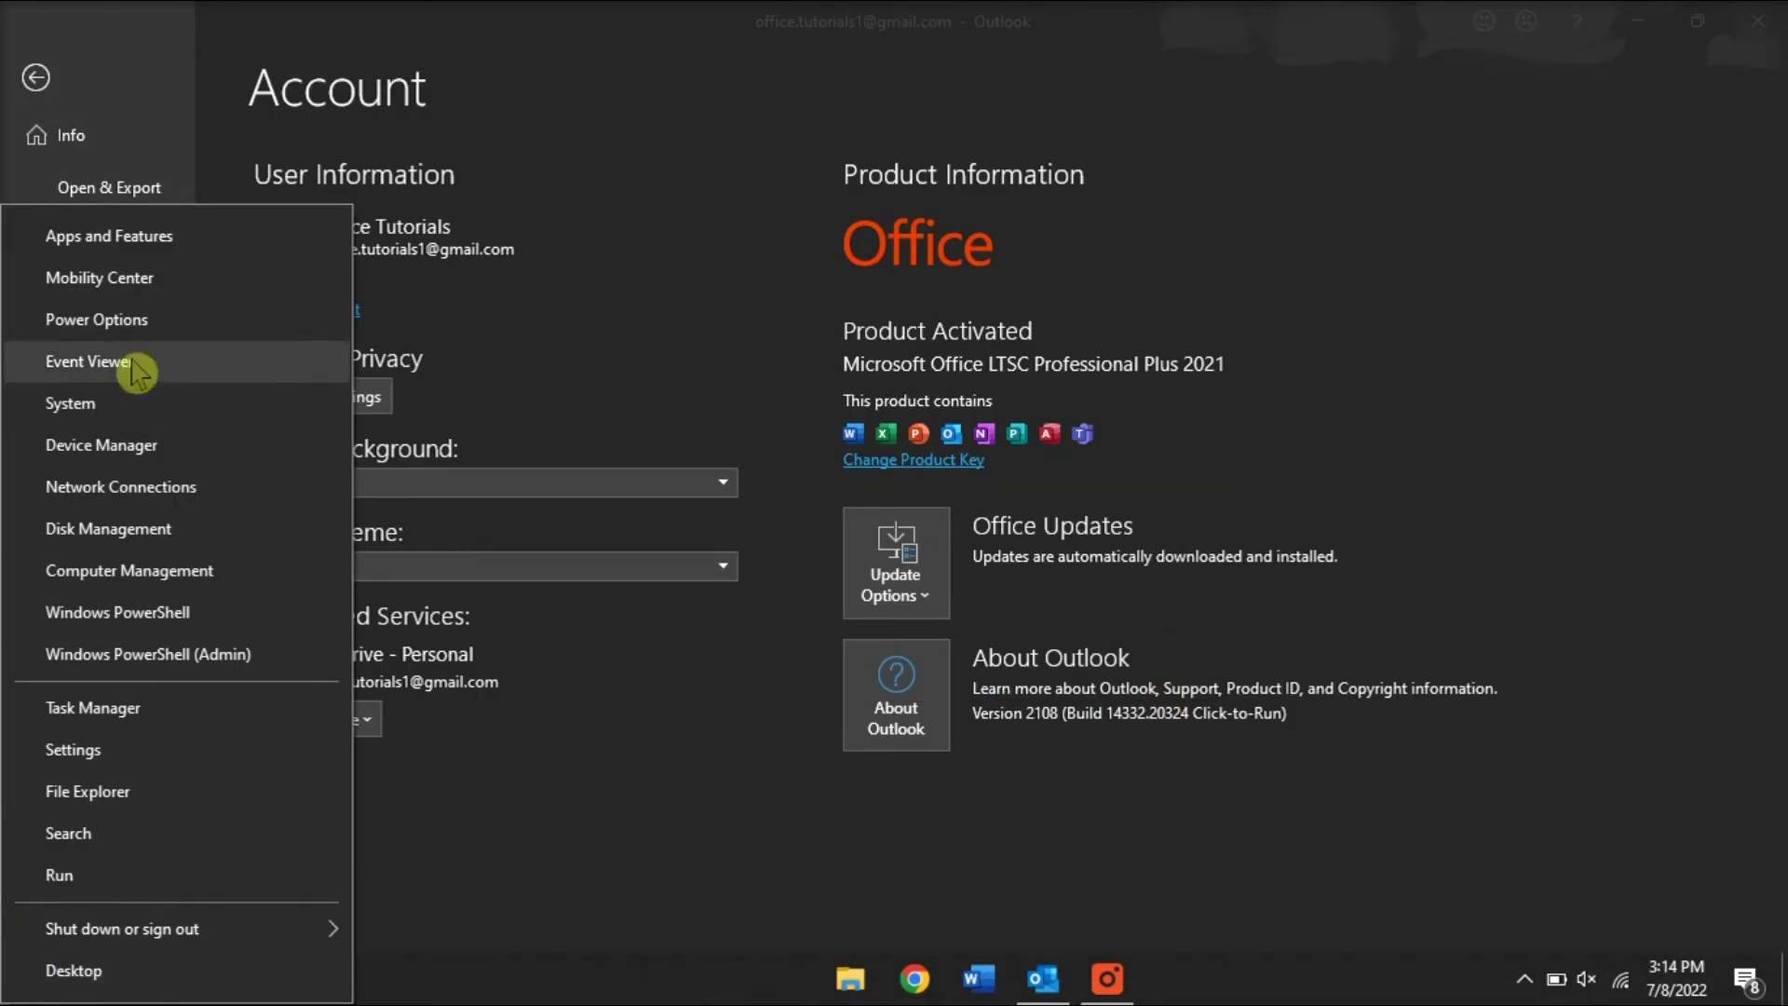
click(140, 235)
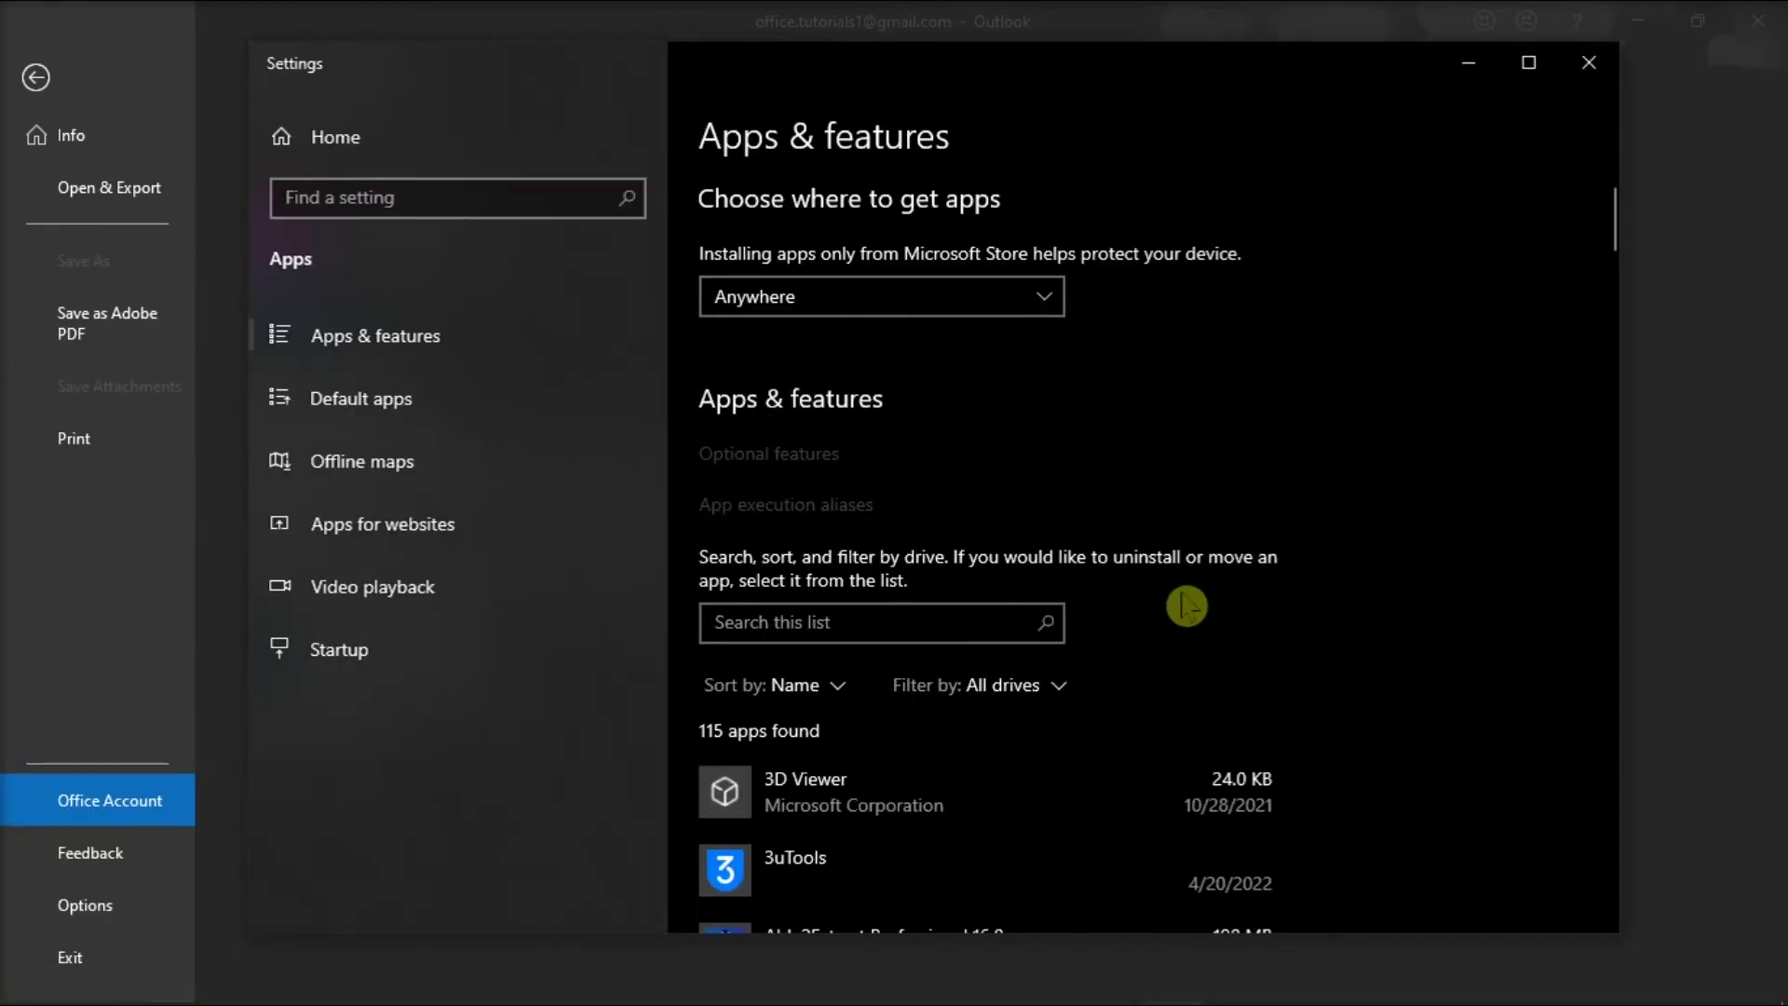
scroll(1186, 606, down, 20)
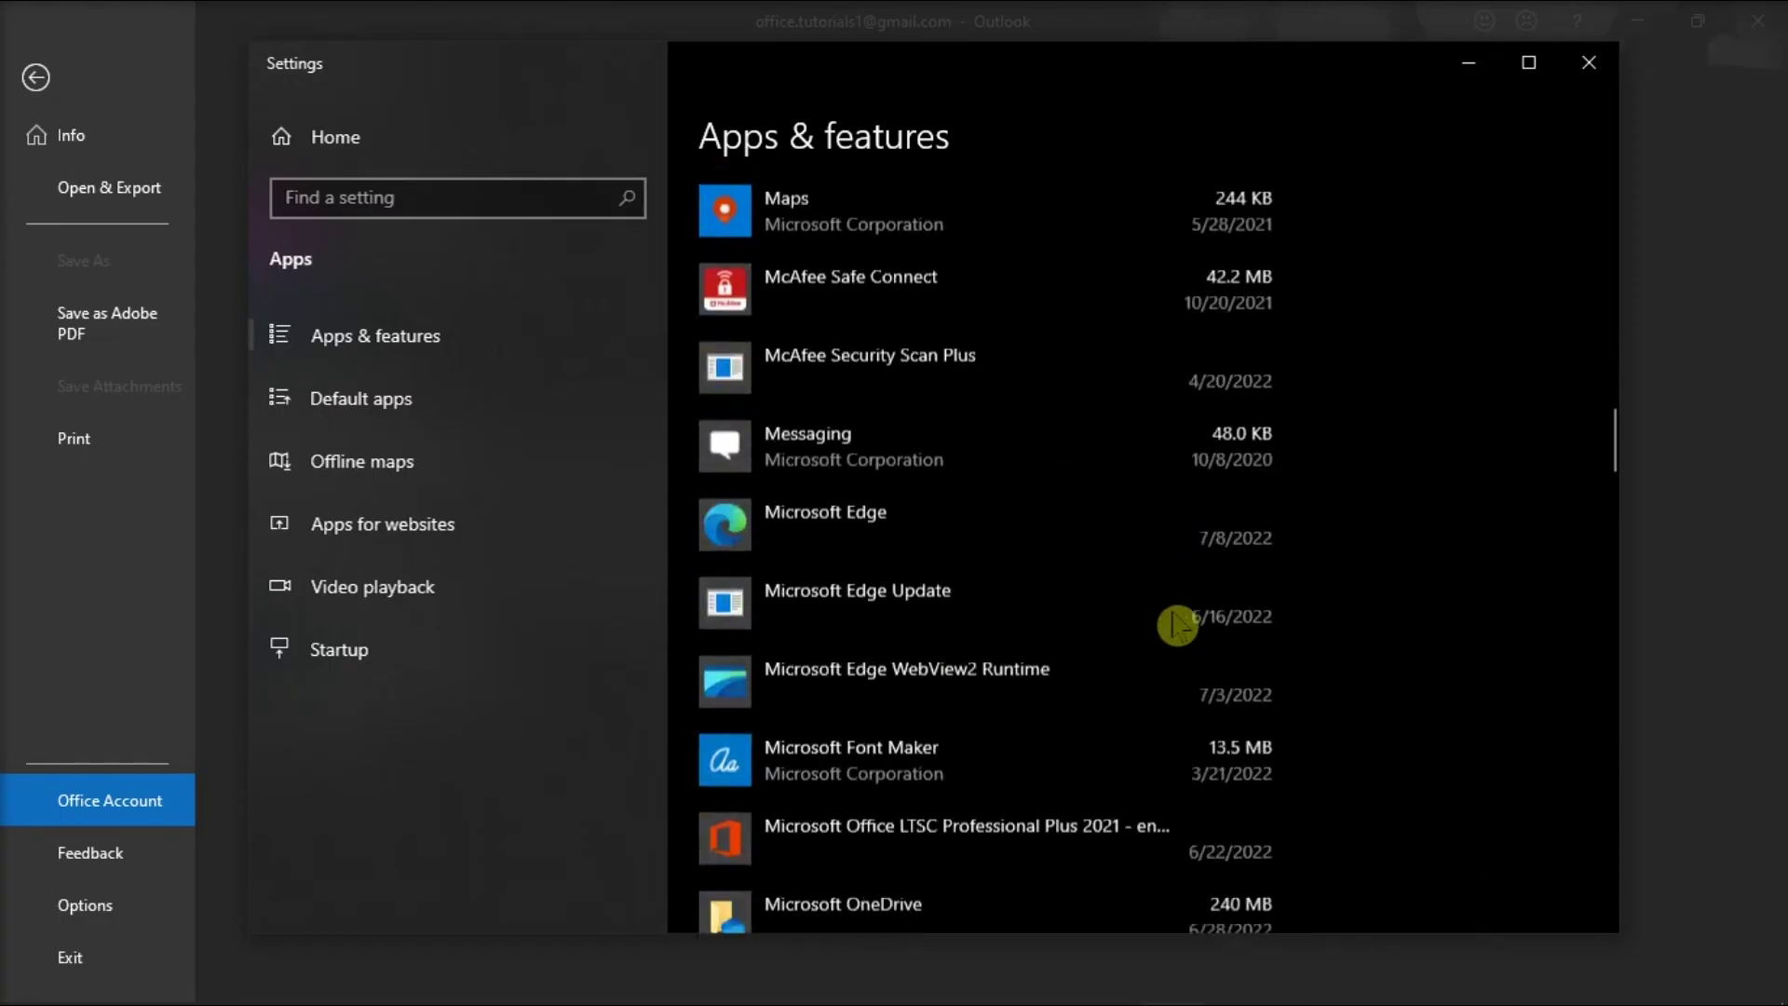
scroll(1177, 624, down, 2)
click(1050, 675)
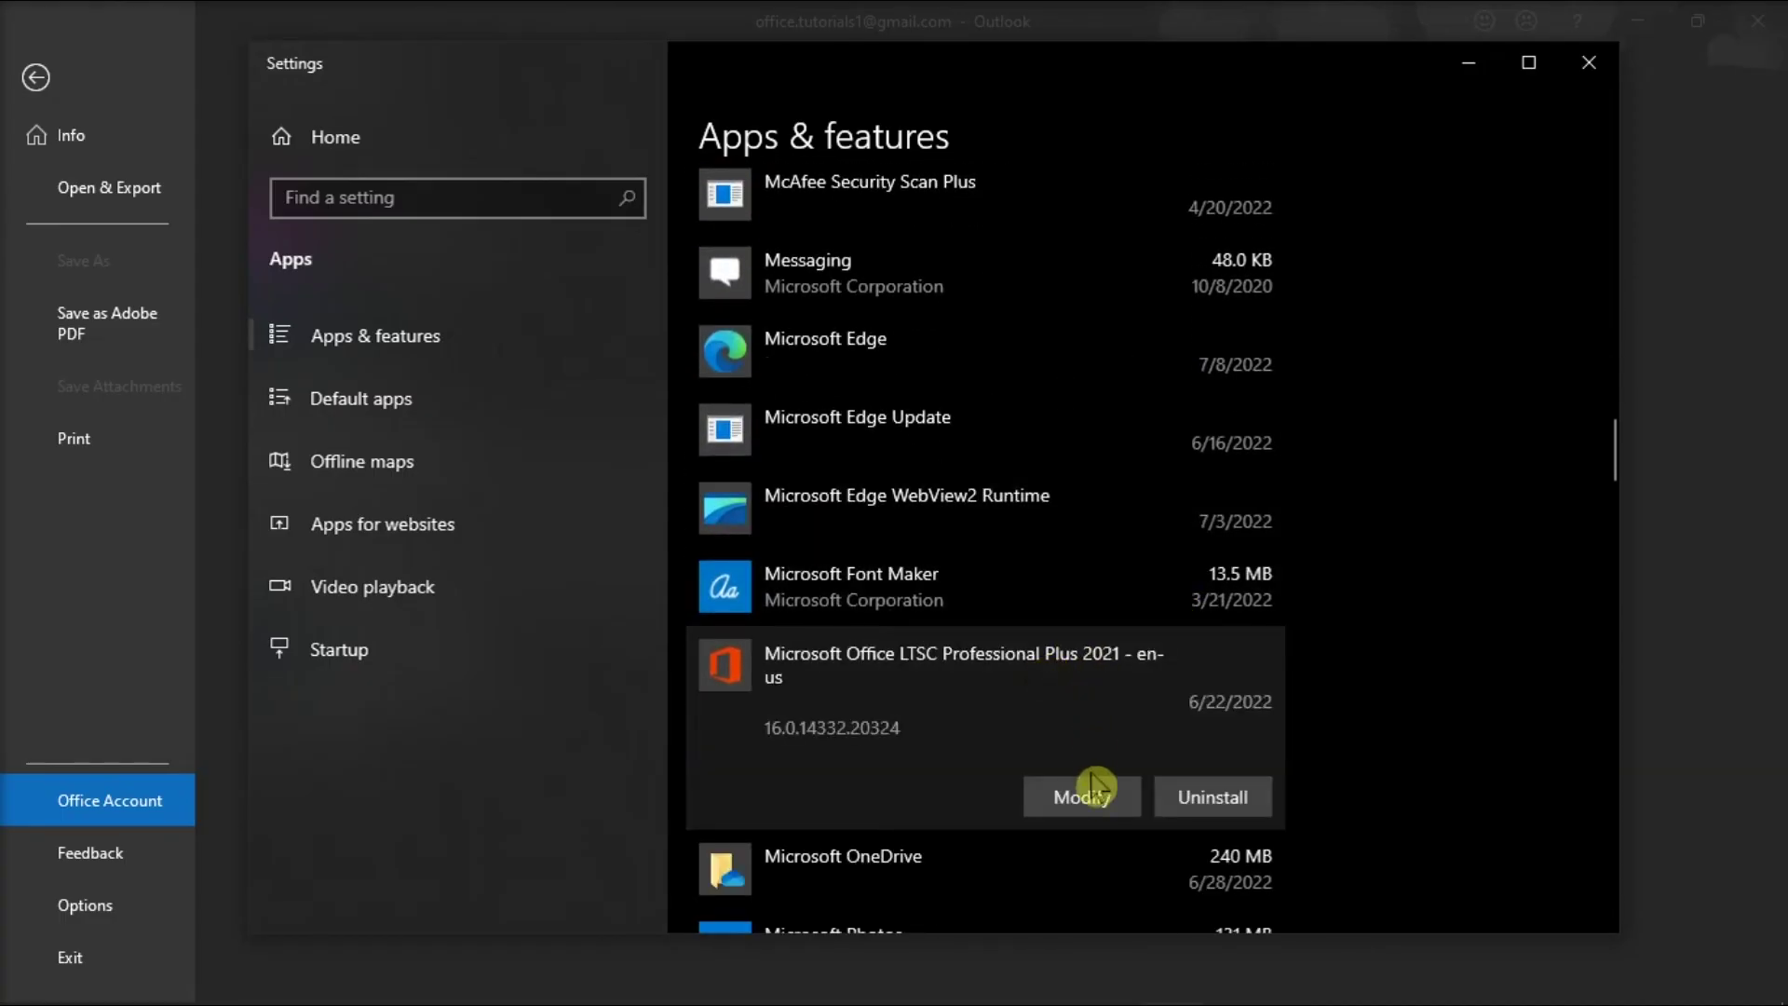
click(1086, 794)
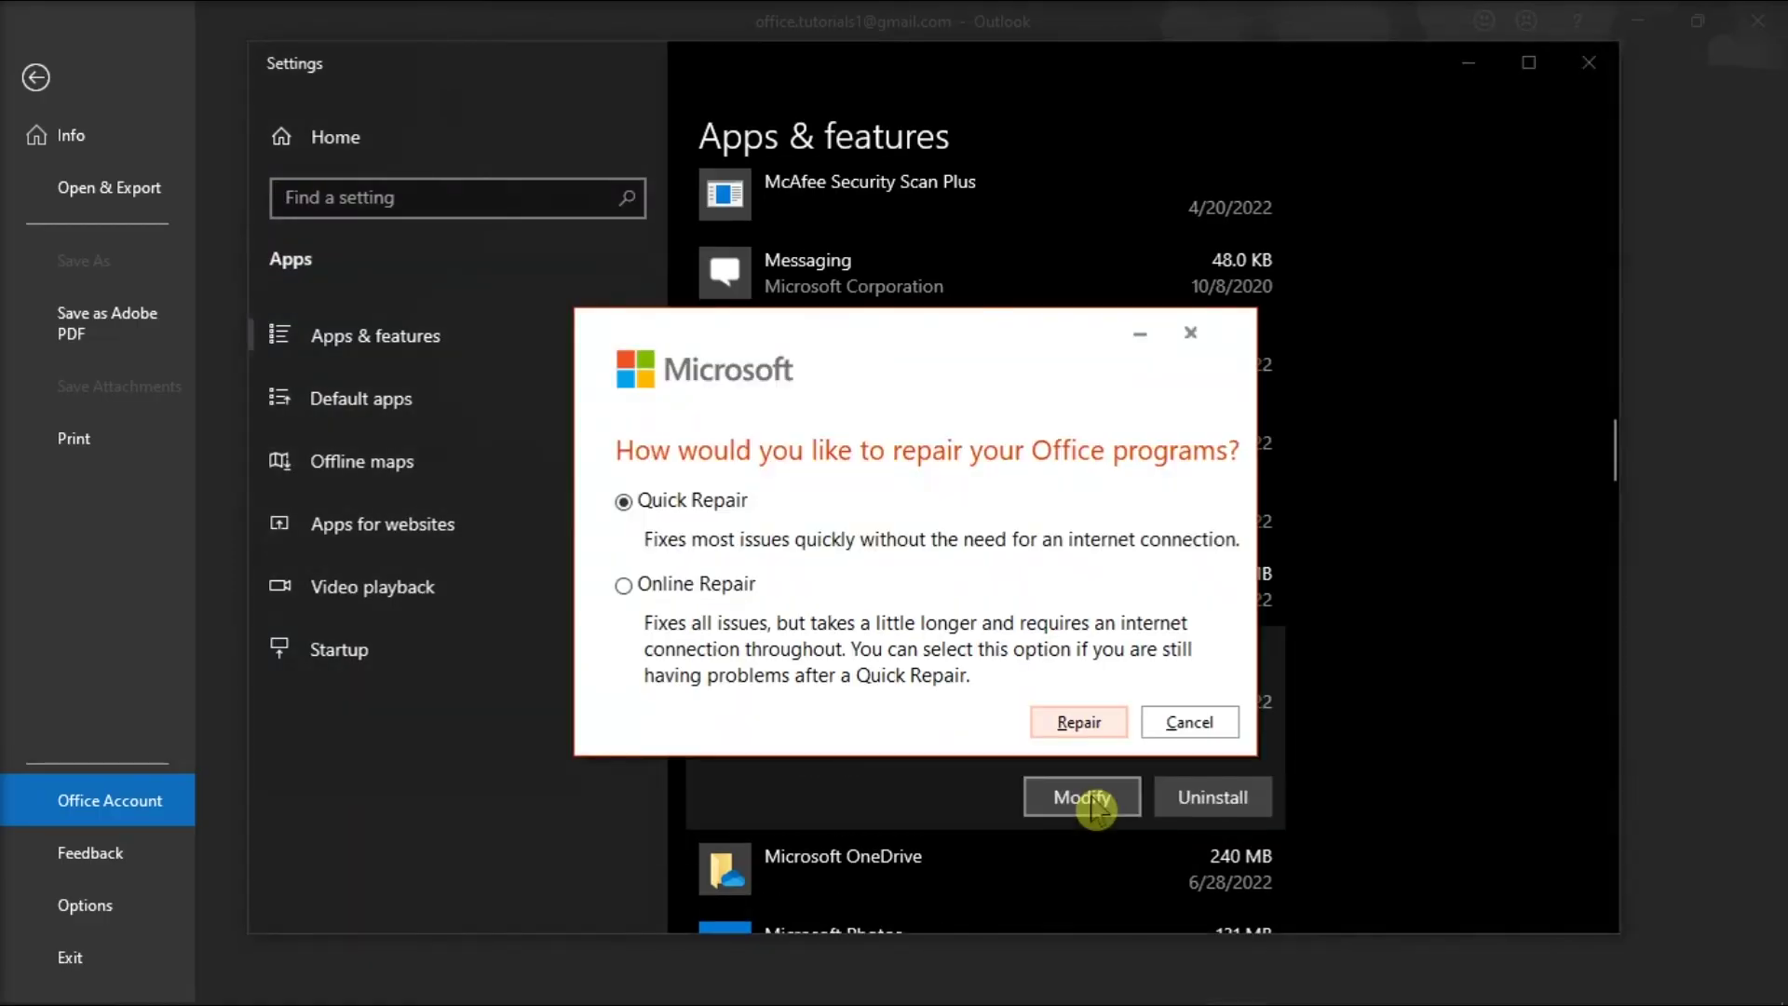